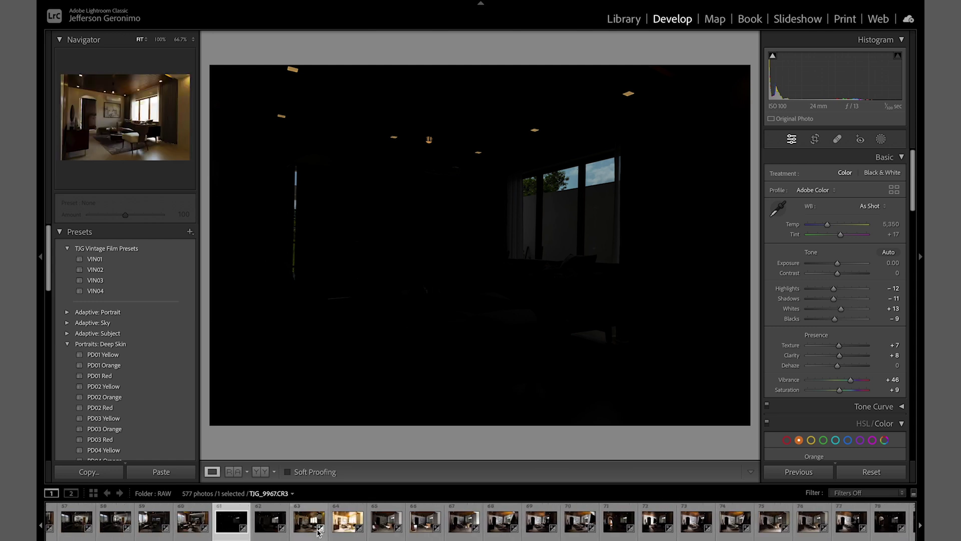
Browse the living room exposures in the filmstrip, comparing the dark, bright and flash-lit frames from TJG_9965.CR3 to TJG_9974.CR3
scroll(317, 531, up, 3)
key(Right)
key(Right)
key(Right)
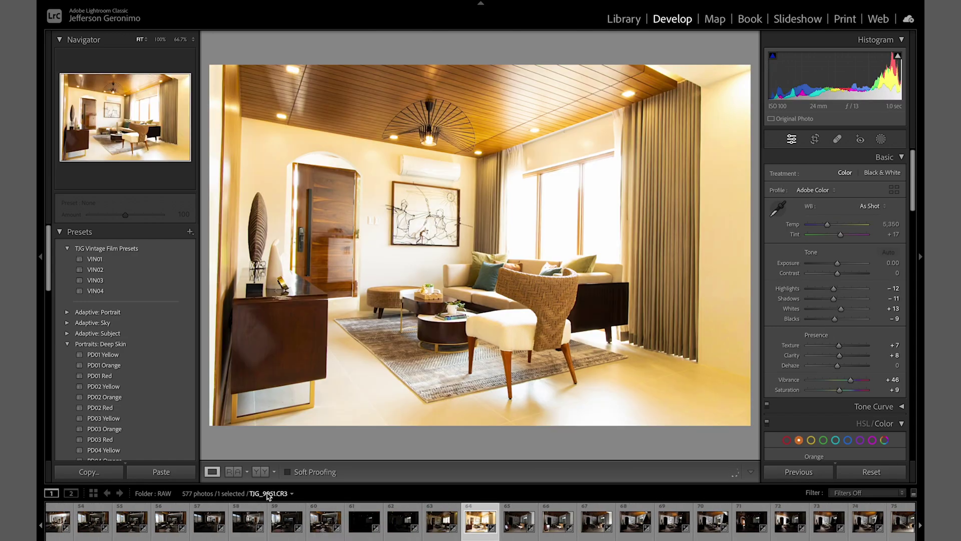
click(373, 537)
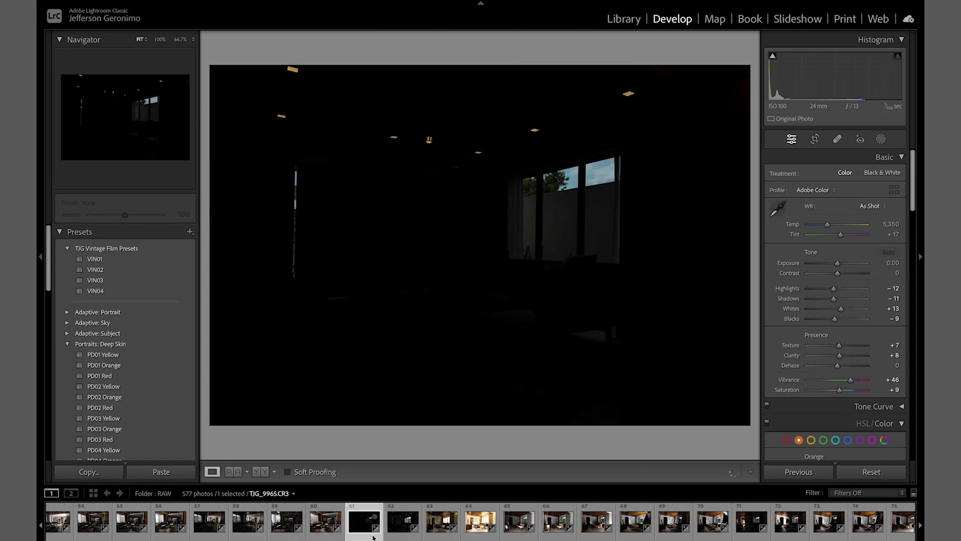
scroll(373, 537, down, 4)
click(509, 523)
scroll(835, 247, down, 1)
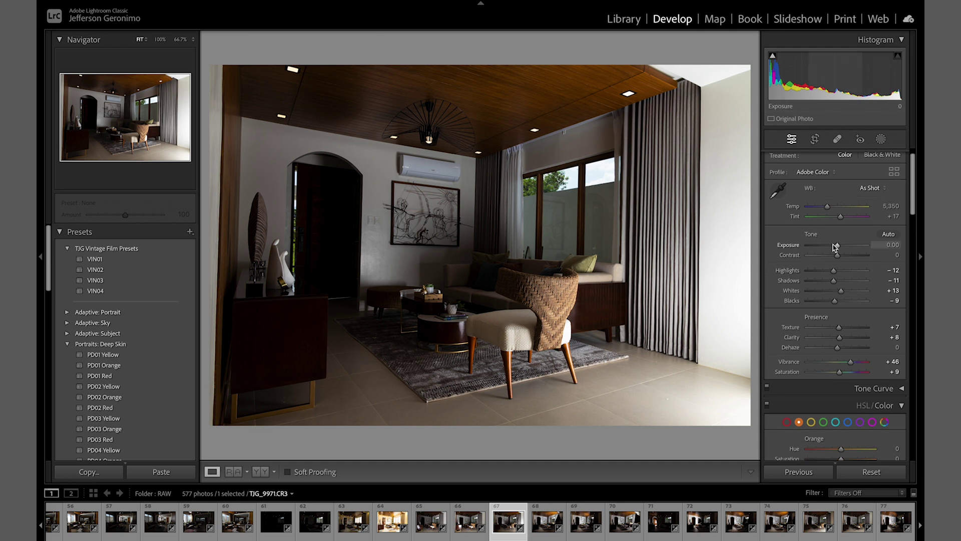
key(Right)
key(Right)
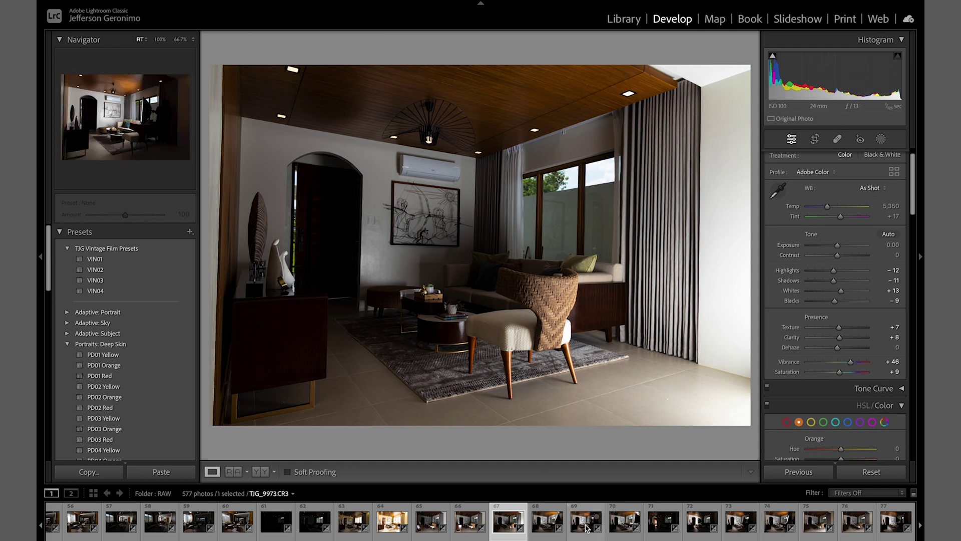
scroll(808, 196, up, 1)
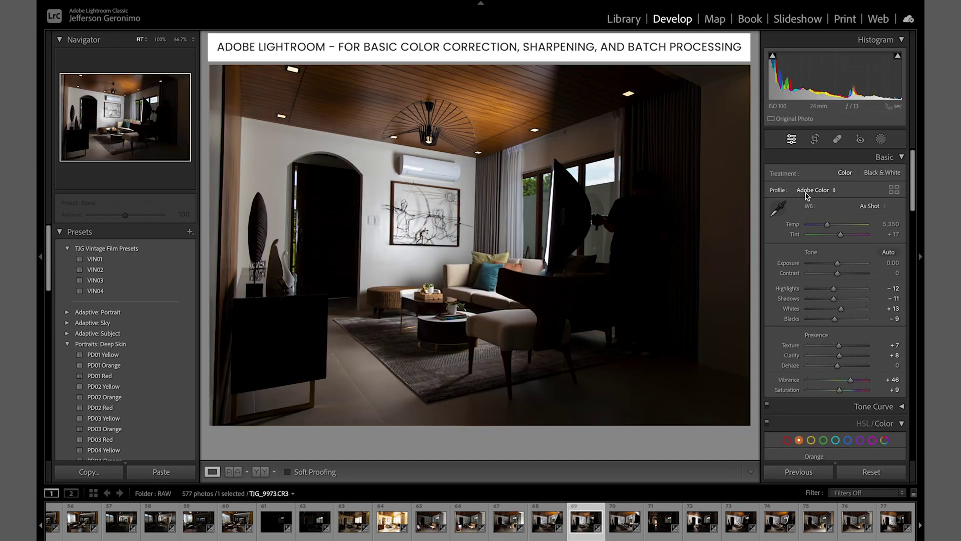
click(614, 534)
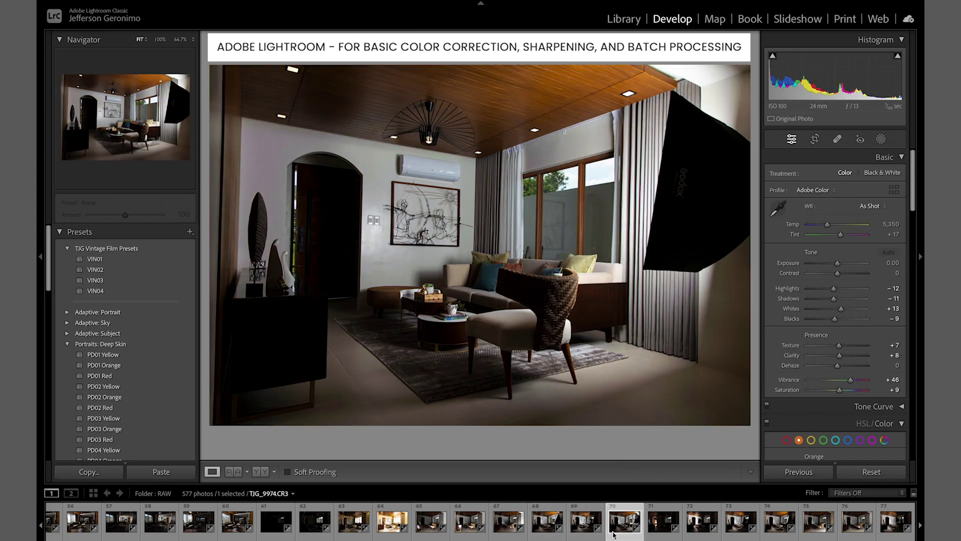
Set the sharpening Masking to 100 on photo TJG_9970.CR3 and check its lens corrections
click(464, 533)
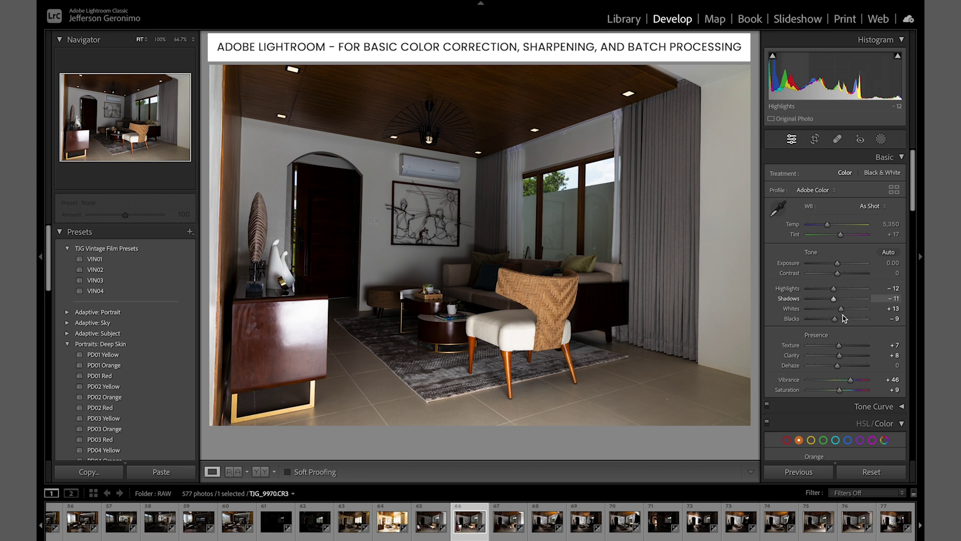
scroll(844, 318, down, 8)
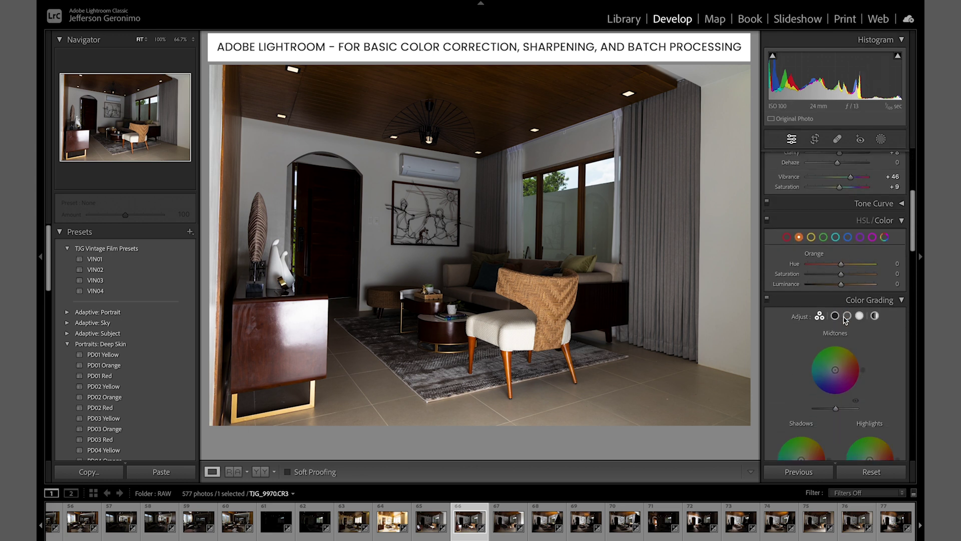
scroll(845, 320, down, 10)
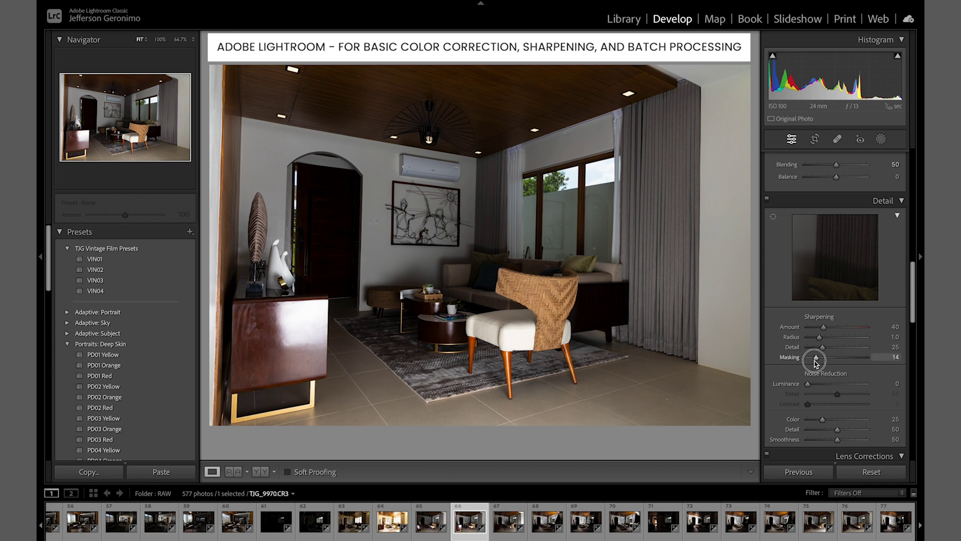
drag(816, 362, 886, 362)
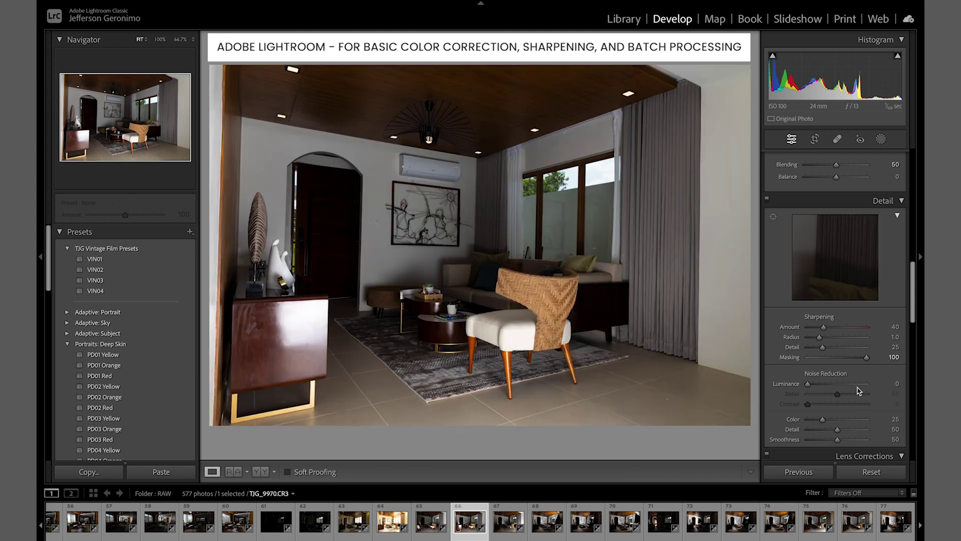
scroll(790, 358, down, 3)
scroll(790, 358, down, 2)
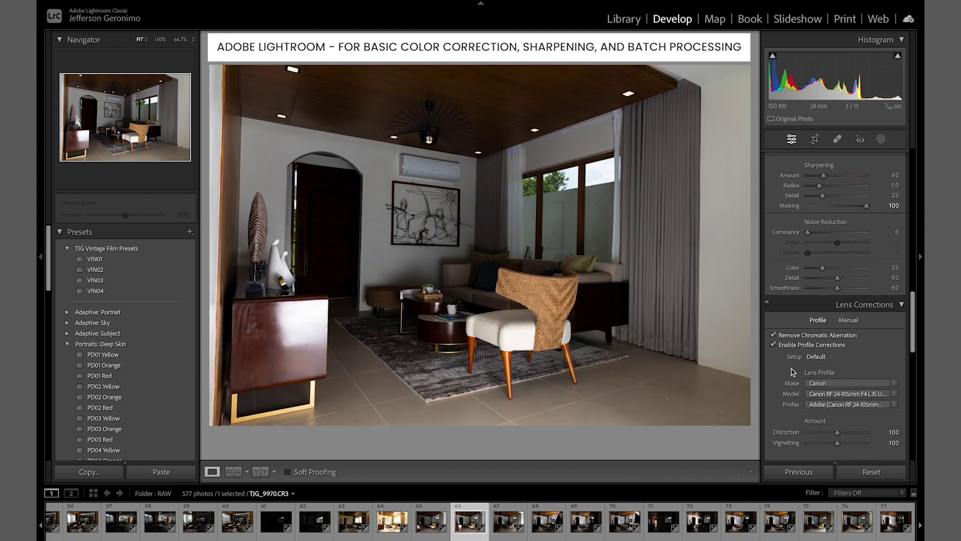
Open the photos from TJG_9965.CR3 through TJG_9990.CR3 together as layers in one Photoshop document
click(271, 520)
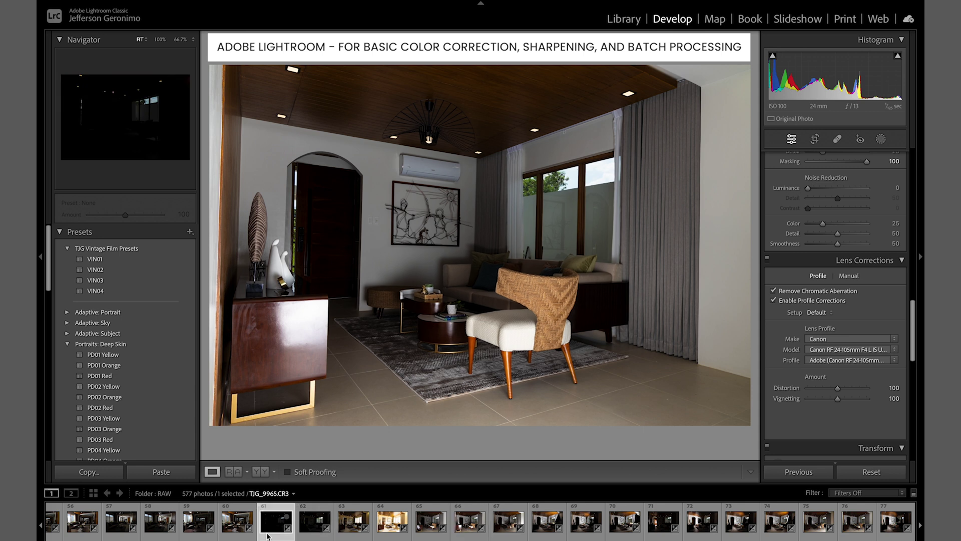
scroll(351, 525, down, 3)
scroll(395, 525, down, 2)
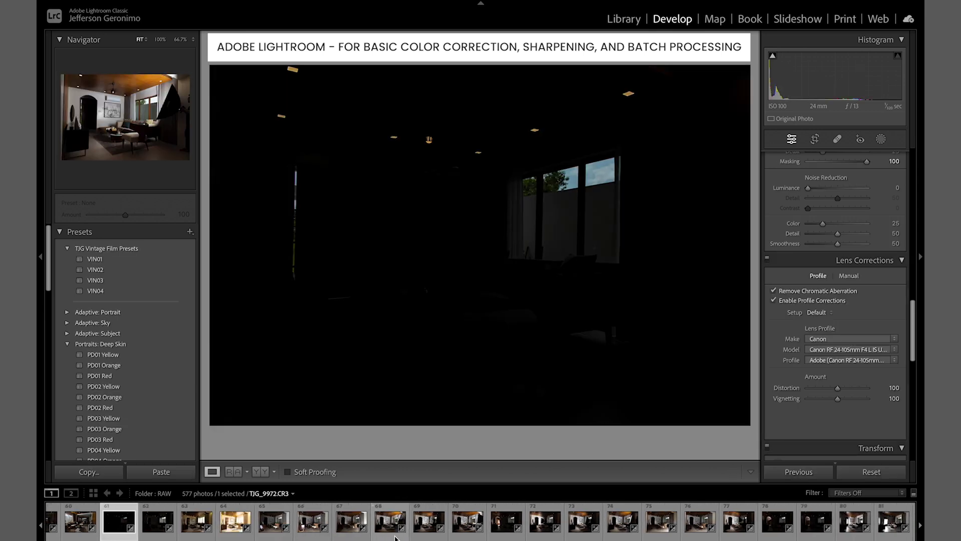
scroll(503, 521, down, 4)
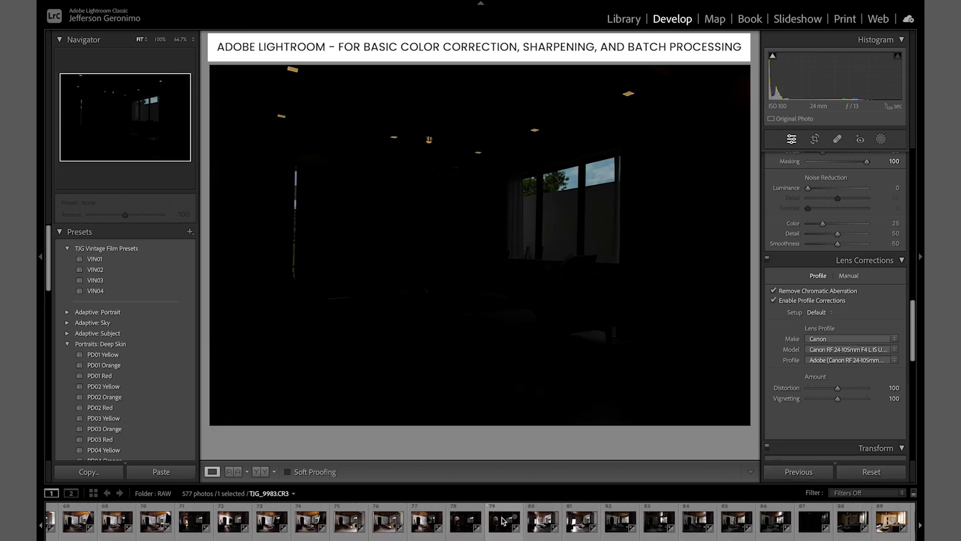
shift+click(759, 529)
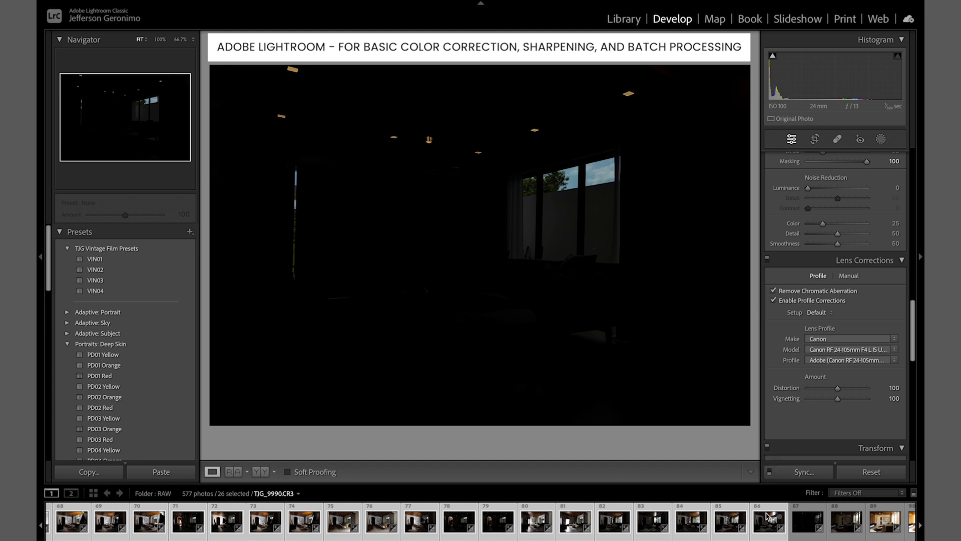
scroll(768, 516, up, 5)
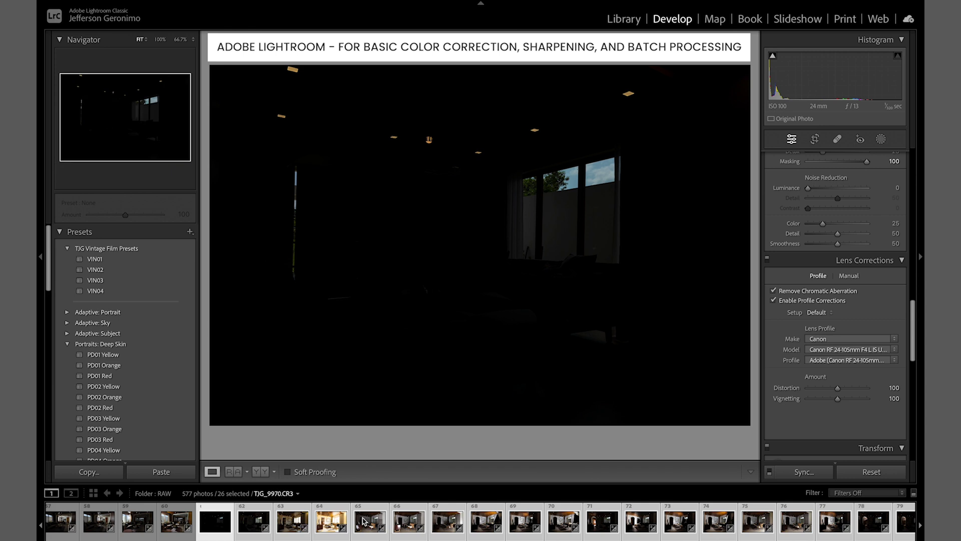
right_click(369, 530)
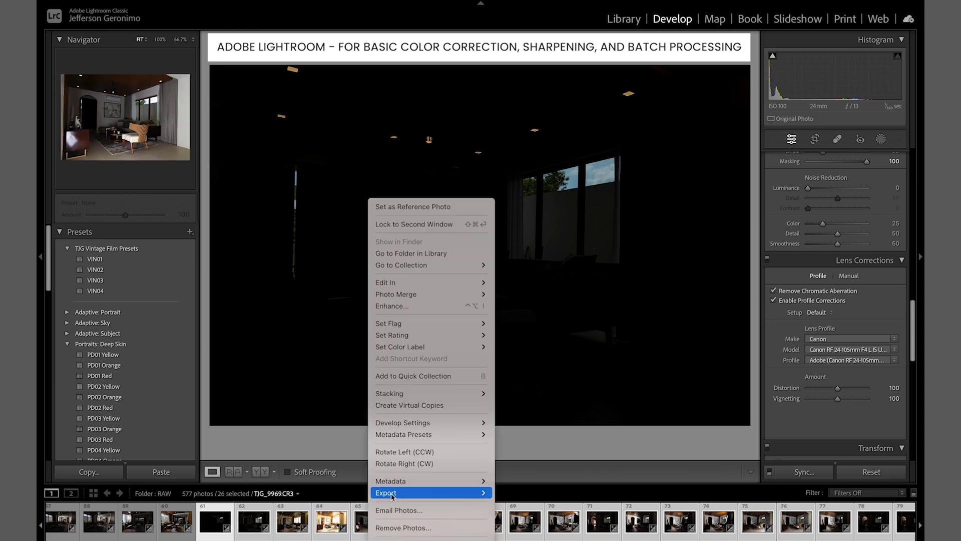
mouse_move(421, 283)
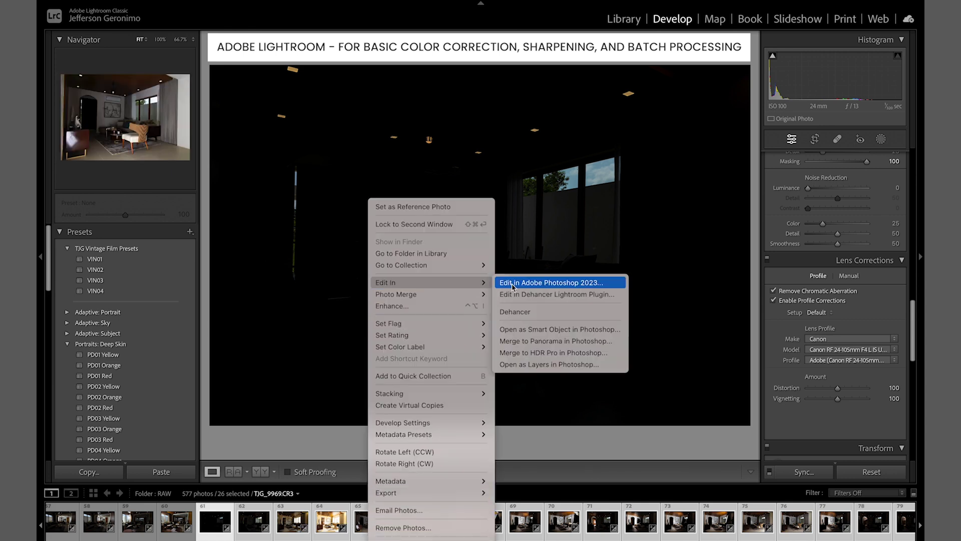
click(534, 365)
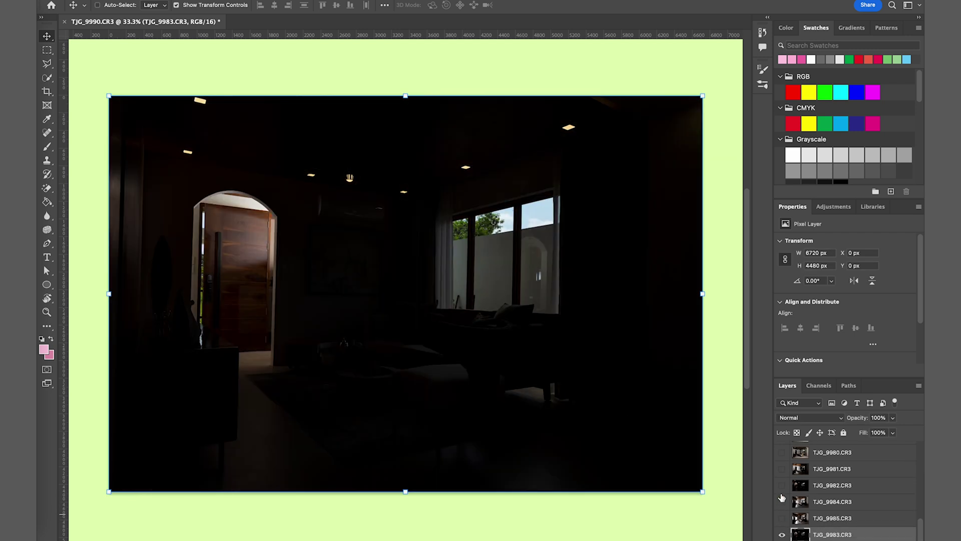
Preview the hidden layers above TJG_9983.CR3, leave TJG_9981.CR3 visible and move it directly above TJG_9983.CR3
click(782, 501)
click(782, 501)
click(782, 486)
click(782, 486)
click(782, 469)
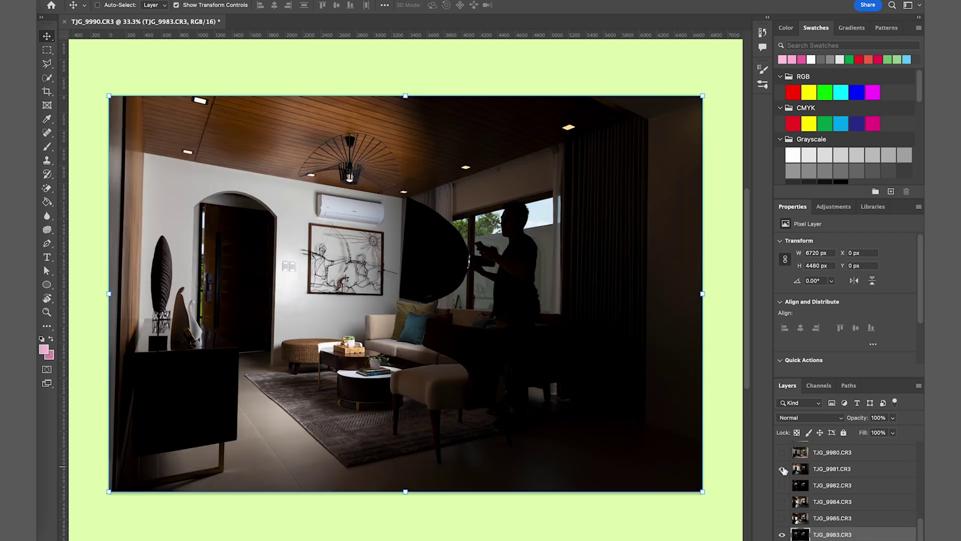
drag(835, 518, 835, 517)
Set layer TJG_9981.CR3 to Screen blend mode and give it a black layer mask
click(810, 417)
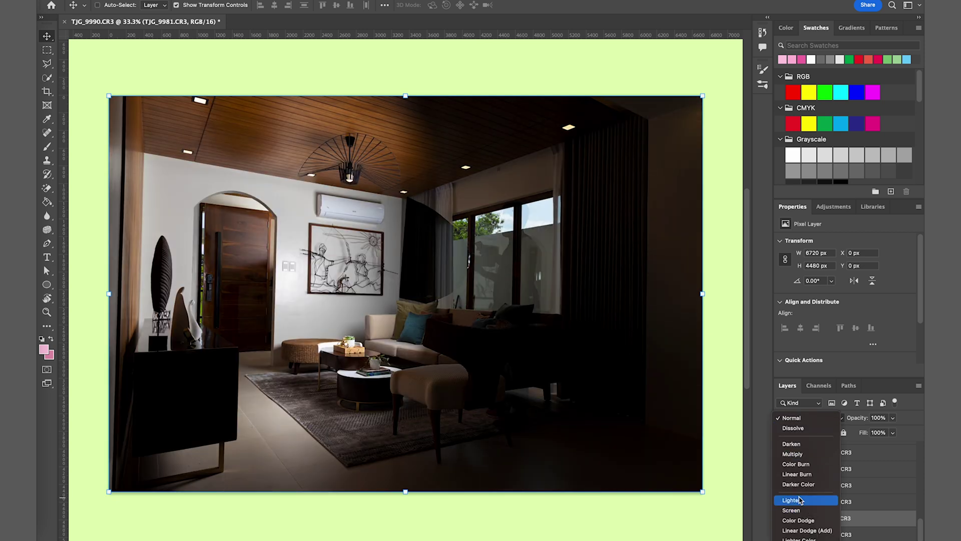
click(799, 514)
click(836, 540)
key(super+i)
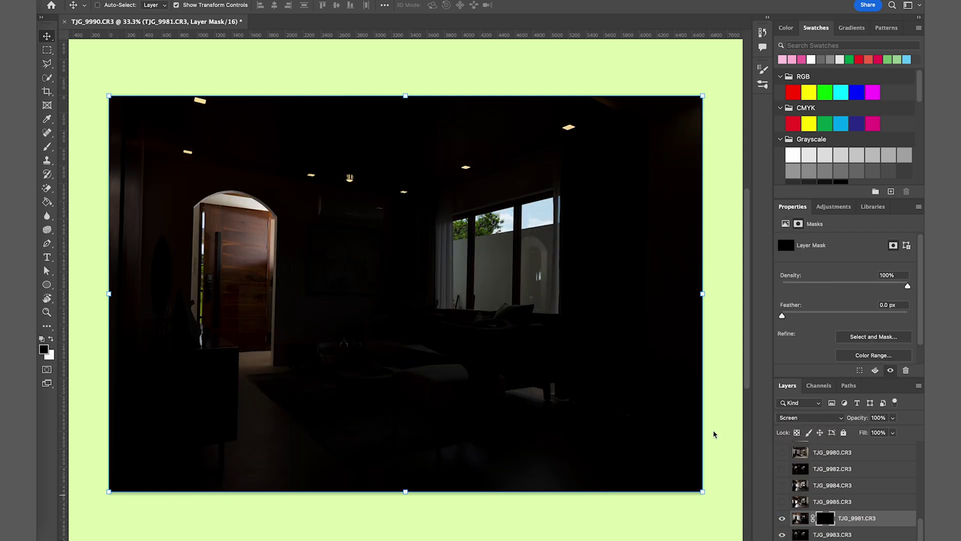
Paint the TJG_9981.CR3 mask with a 1400 px white brush at 50% opacity to reveal the left side of the room
key(b)
key(bracketright)
key(bracketright)
key(bracketright)
key(bracketright)
key(bracketright)
key(bracketright)
key(bracketright)
key(bracketright)
key(bracketright)
key(bracketright)
key(bracketright)
key(bracketright)
key(bracketright)
key(bracketright)
key(bracketright)
key(bracketright)
key(bracketright)
key(x)
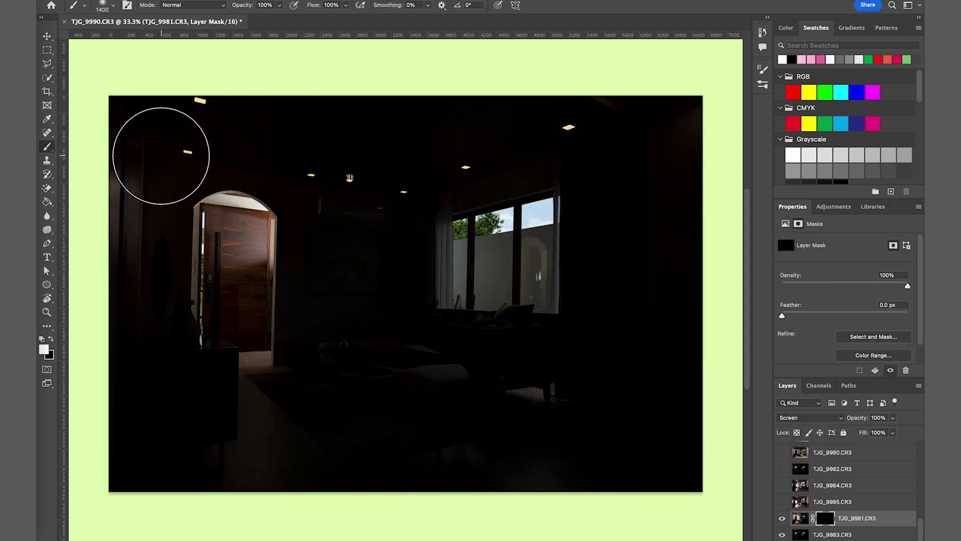
mouse_move(161, 150)
mouse_down()
mouse_move(143, 212)
mouse_move(227, 145)
mouse_move(339, 113)
mouse_move(260, 254)
mouse_move(275, 290)
mouse_up()
key(ctrl+z)
key(5)
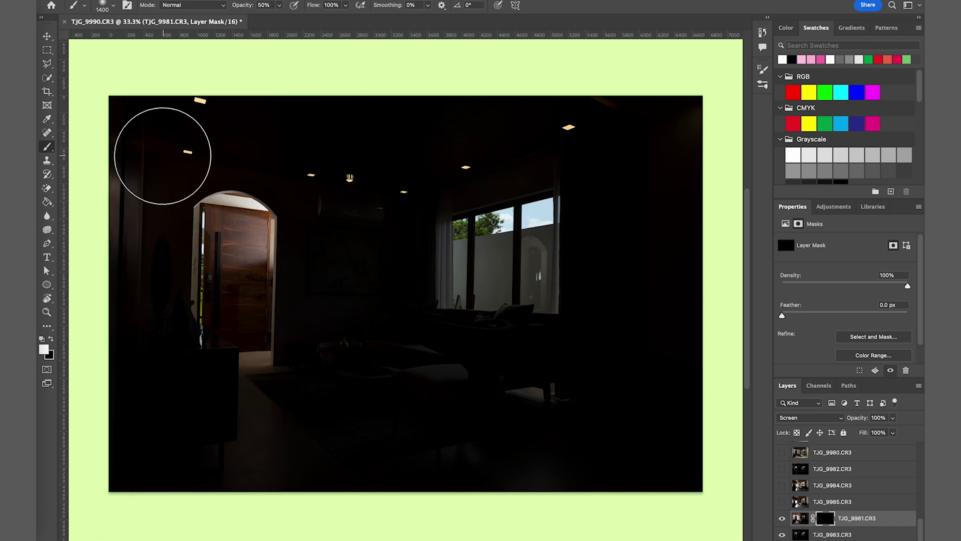
mouse_move(161, 150)
mouse_down()
mouse_move(449, 169)
mouse_move(160, 472)
mouse_move(191, 473)
mouse_up()
Paint black at 50% opacity on the TJG_9981.CR3 mask to hide its light around the window
key(x)
mouse_move(466, 195)
mouse_down()
mouse_move(442, 217)
mouse_move(486, 244)
mouse_up()
drag(460, 161, 463, 231)
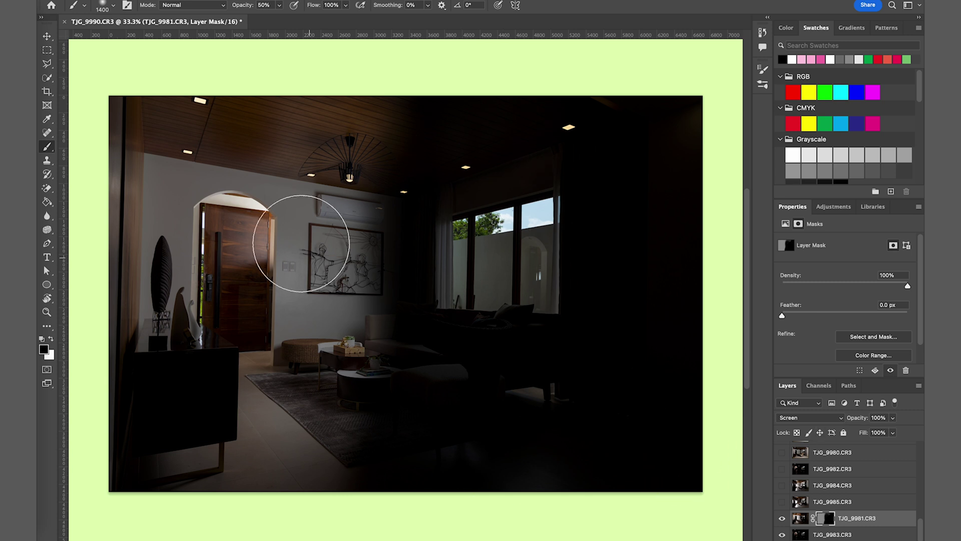
Show layer TJG_9985.CR3, set it to Screen blend mode and give it a black layer mask
click(782, 501)
click(839, 505)
click(816, 416)
click(796, 510)
alt+click(845, 540)
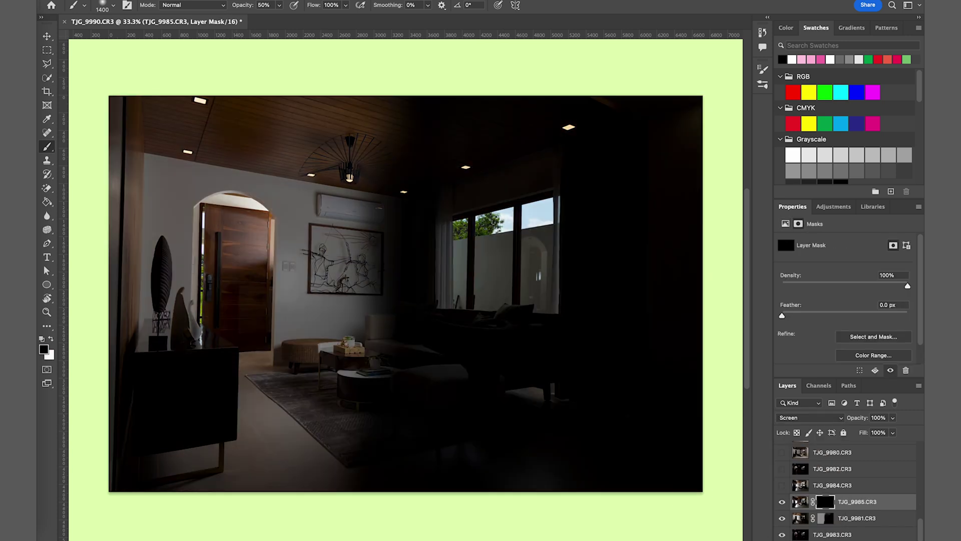
Paint white at 50% opacity on the TJG_9985.CR3 mask to reveal the floor, sofa, ceiling and curtains
key(x)
mouse_move(386, 360)
mouse_down()
mouse_move(403, 467)
mouse_move(155, 476)
mouse_up()
mouse_move(631, 441)
mouse_down()
mouse_move(655, 245)
mouse_move(422, 65)
mouse_move(165, 110)
mouse_up()
drag(572, 168, 539, 427)
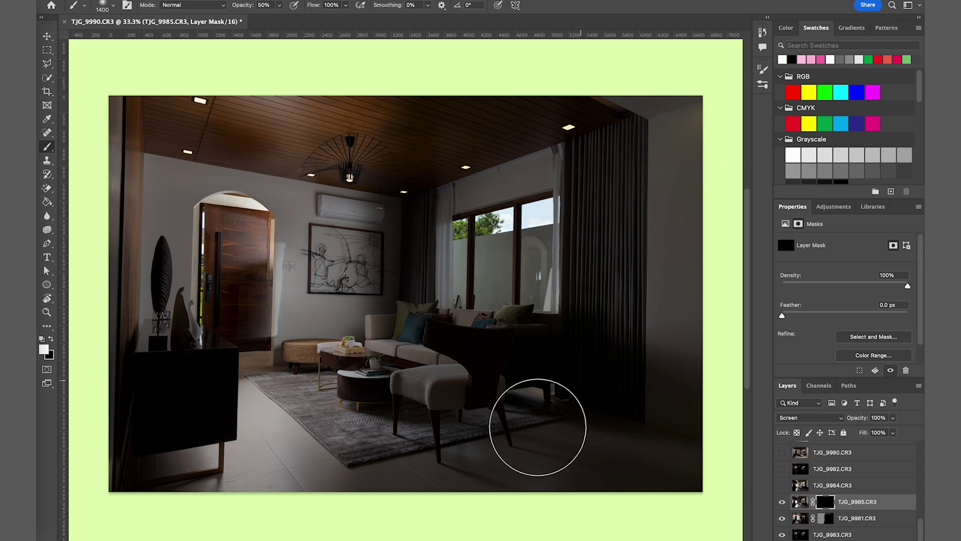
Paint black on the TJG_9985.CR3 mask over the entrance door and adjacent wall to hide the stray light
key(x)
drag(217, 234, 278, 296)
key(v)
Make layer TJG_9984.CR3 visible and select it, comparing the composite with and without it
click(782, 486)
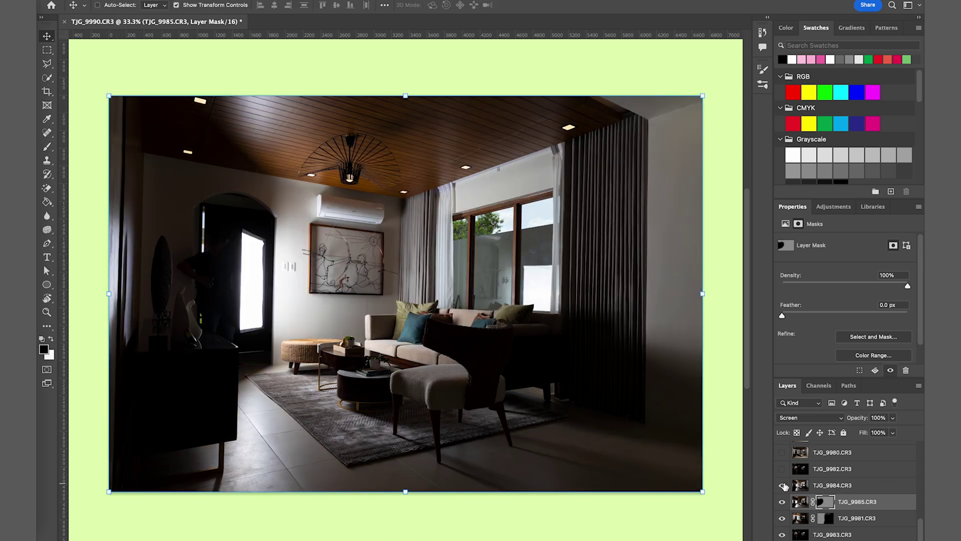
click(782, 486)
click(782, 486)
click(837, 487)
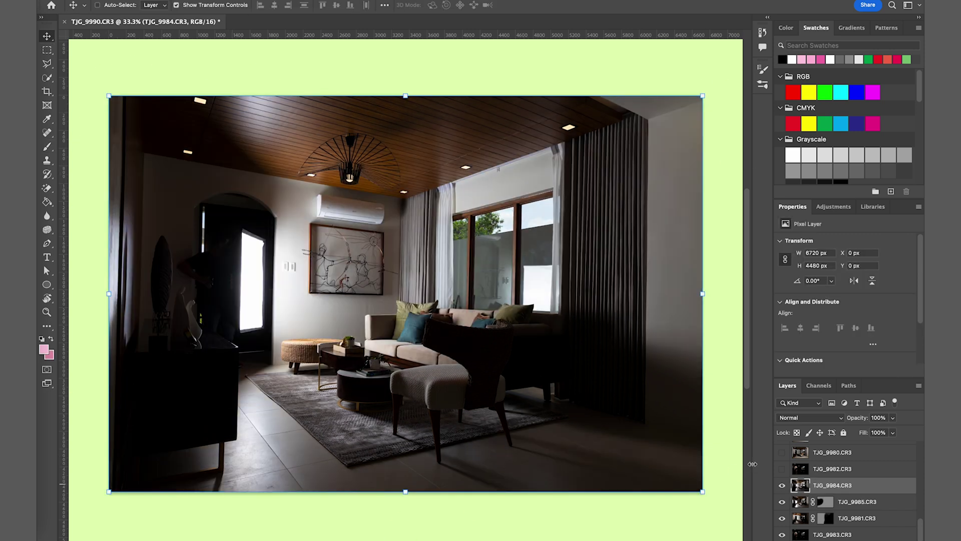
click(783, 485)
click(782, 485)
click(782, 485)
click(782, 485)
Add a black layer mask to TJG_9984.CR3 and set the layer to Screen blend mode
alt+click(834, 539)
click(843, 483)
click(814, 418)
click(800, 510)
Refine the TJG_9984.CR3 layer mask with the Brush tool over the entrance door
click(825, 485)
key(b)
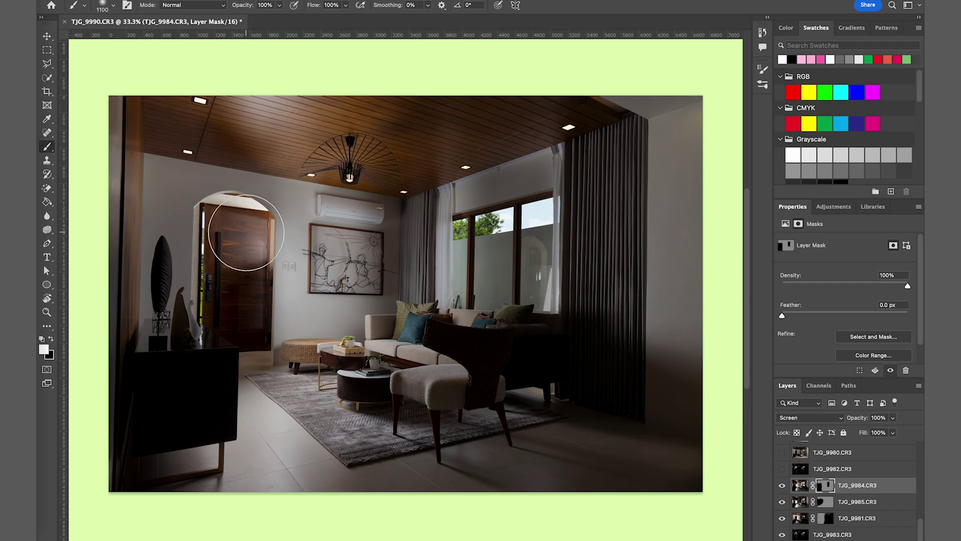
drag(232, 232, 231, 267)
Paint black with a 700 px brush on the TJG_9985.CR3 mask over the right window pane
key(bracketleft)
key(bracketleft)
key(bracketleft)
key(bracketleft)
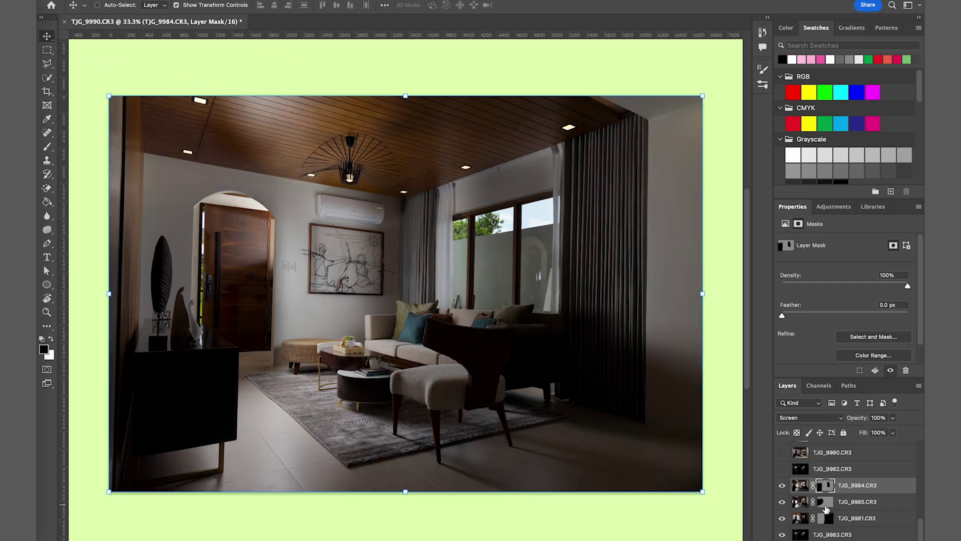
click(825, 502)
mouse_move(527, 206)
mouse_down()
mouse_move(534, 296)
mouse_move(526, 295)
mouse_up()
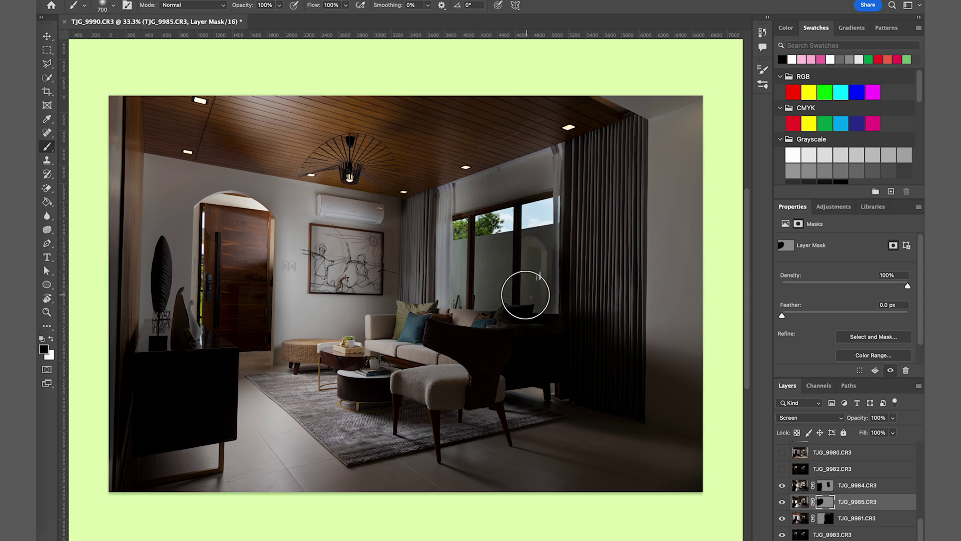
key(v)
Preview layer TJG_9982.CR3 and delete it from the document
click(782, 469)
click(782, 469)
click(783, 470)
click(800, 470)
key(Delete)
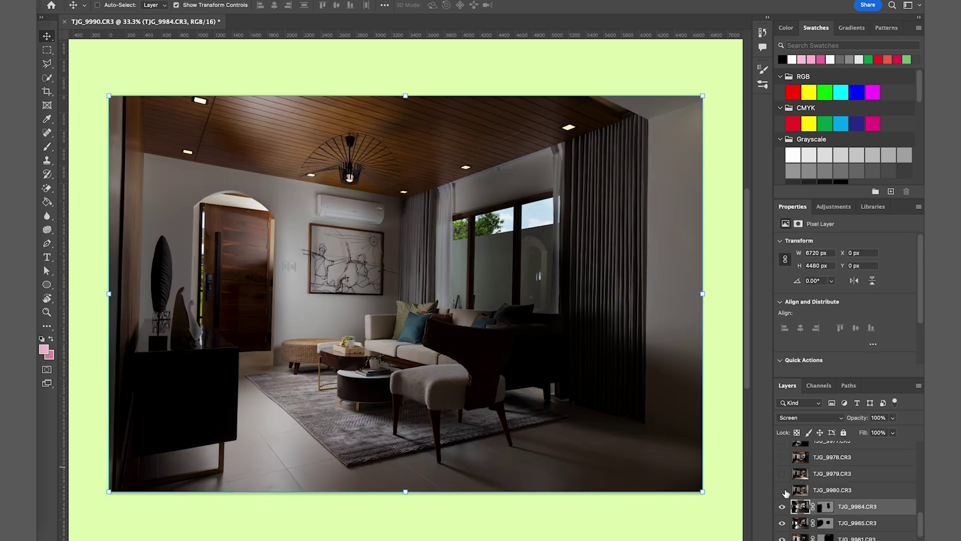
Show layer TJG_9980.CR3, set it to Screen blend mode and give it a black layer mask
click(783, 490)
click(829, 493)
click(834, 418)
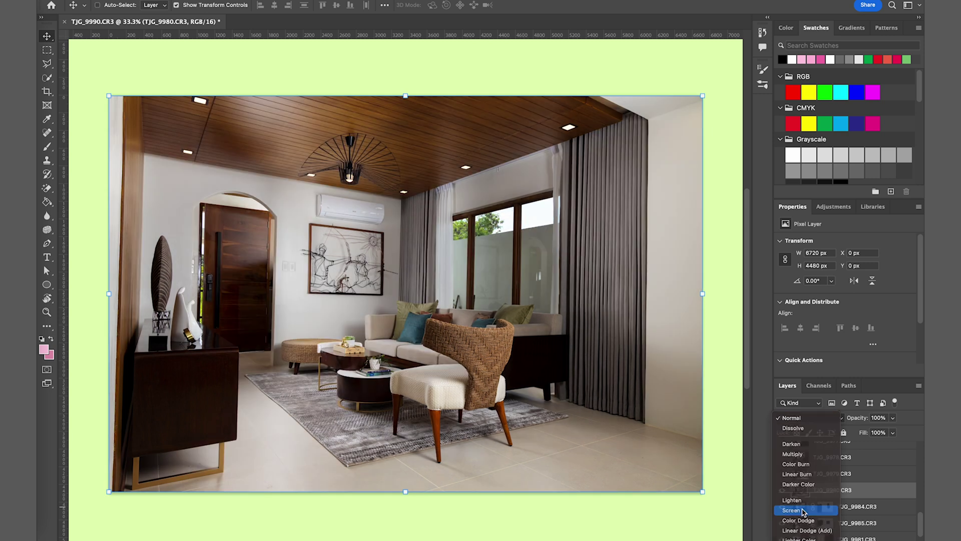
click(804, 512)
alt+click(829, 540)
Paint the TJG_9980.CR3 mask with a larger white brush at 50% opacity to brighten the furniture, floor and curtains
key(b)
key(bracketright)
key(bracketright)
key(bracketright)
key(bracketright)
key(x)
key(5)
mouse_move(526, 440)
mouse_down()
mouse_move(522, 418)
mouse_move(182, 97)
mouse_move(170, 276)
mouse_move(351, 380)
mouse_move(145, 150)
mouse_move(575, 407)
mouse_move(490, 264)
mouse_move(521, 266)
mouse_move(668, 476)
mouse_move(683, 483)
mouse_up()
key(ctrl+z)
Show layer TJG_9979.CR3, set it to Screen blend mode and give it a black layer mask
key(v)
click(782, 473)
click(782, 474)
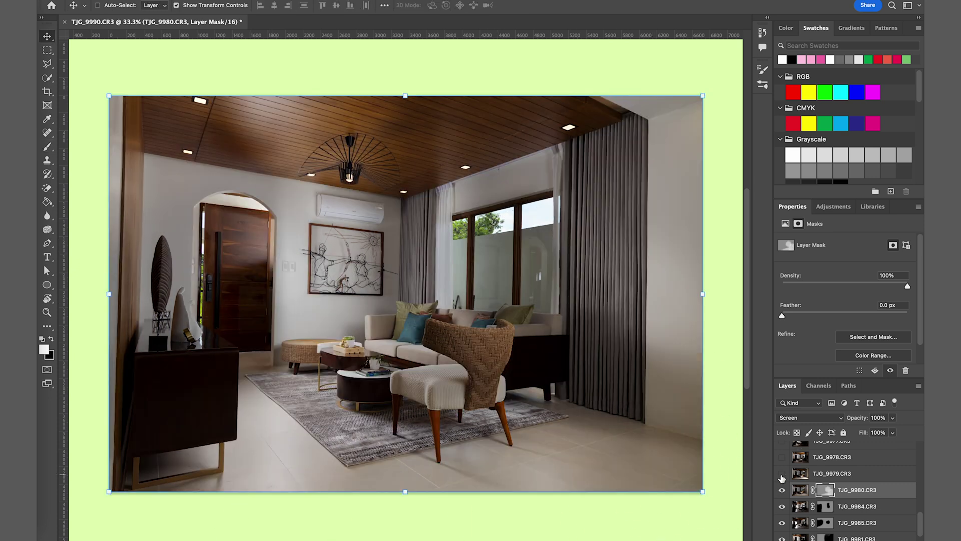
scroll(646, 488, up, 5)
click(782, 474)
click(832, 473)
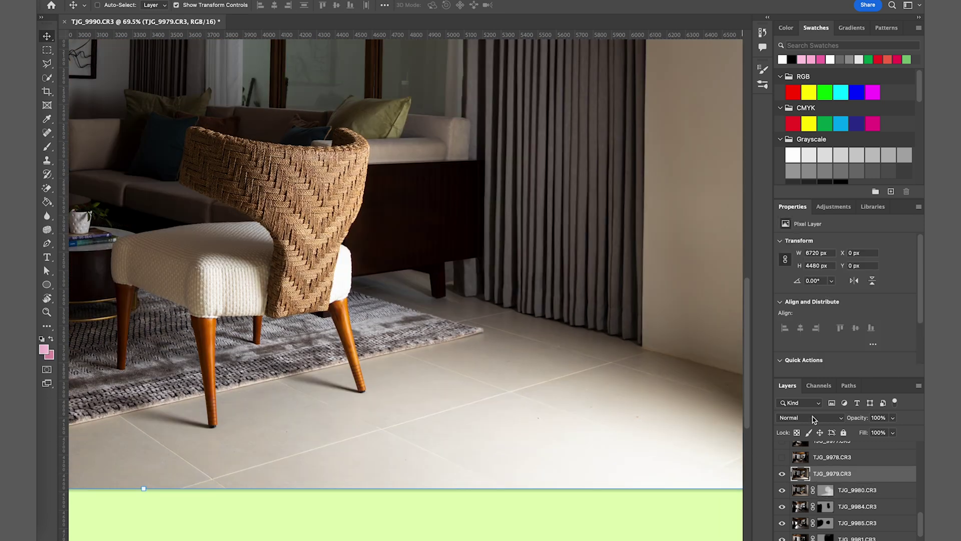
click(814, 419)
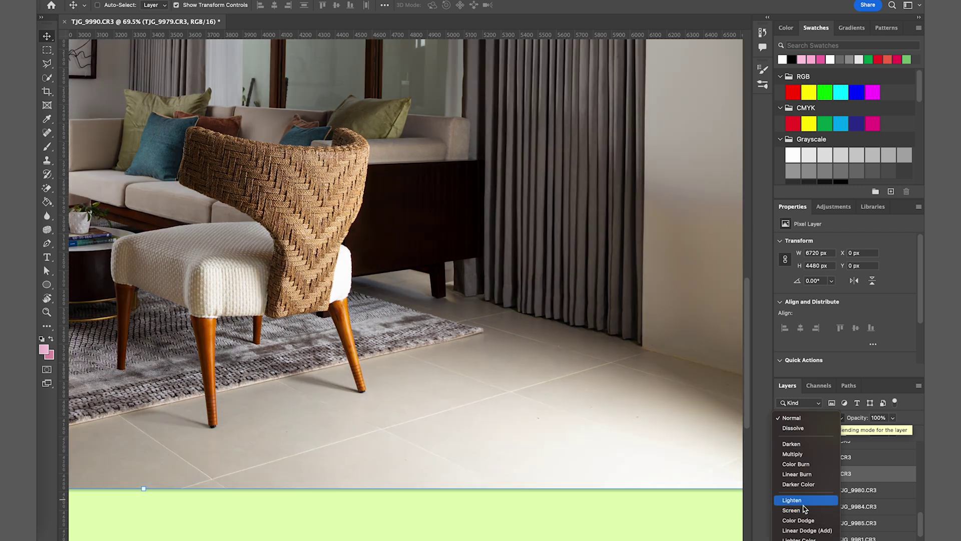
click(803, 511)
click(846, 540)
key(b)
key(super+i)
scroll(702, 381, down, 5)
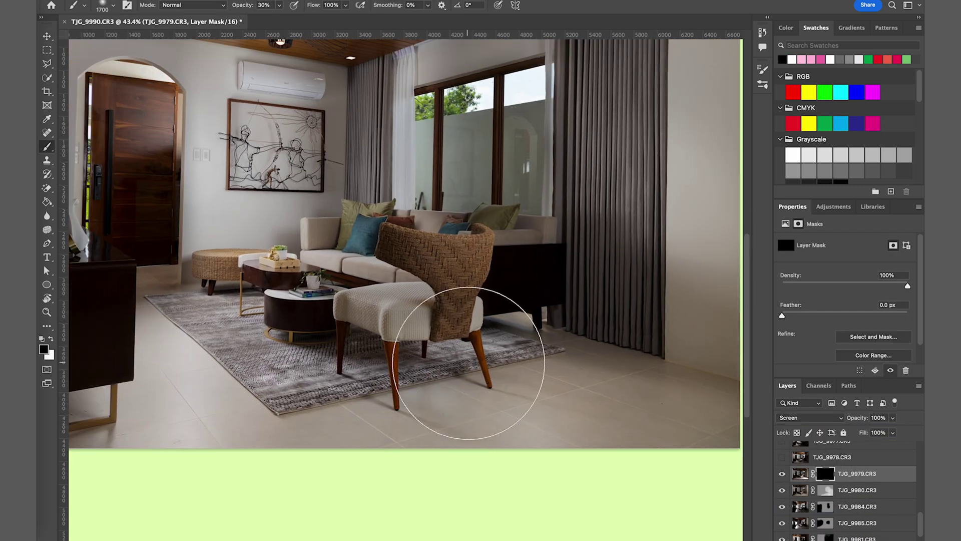
Try painting the TJG_9979.CR3 mask with a 1700 px white brush at 30% opacity over the floor, walls, chair and cabinet
key(x)
mouse_move(472, 300)
mouse_down()
mouse_move(354, 270)
mouse_move(247, 444)
mouse_move(150, 446)
mouse_up()
scroll(225, 425, down, 3)
scroll(401, 350, down, 3)
drag(531, 375, 620, 216)
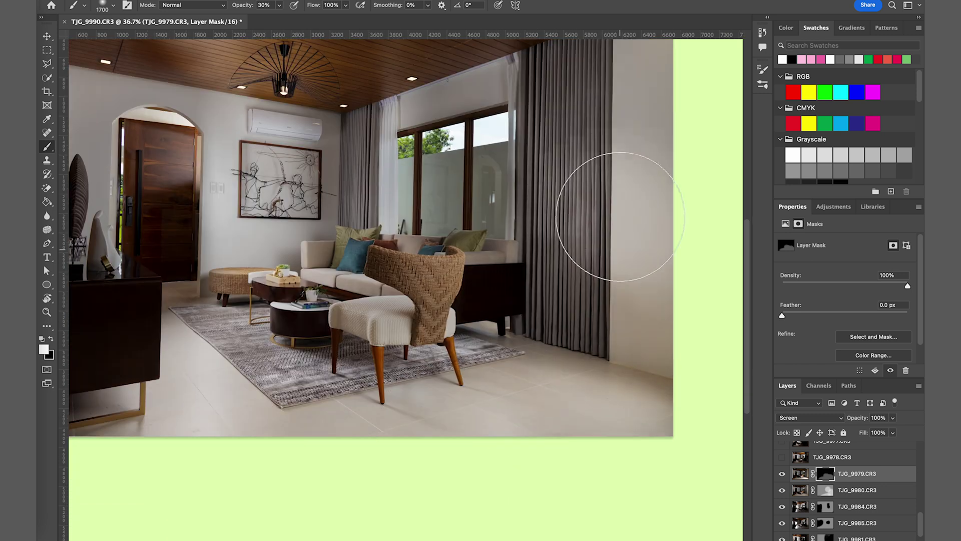
scroll(621, 217, down, 3)
scroll(566, 196, up, 3)
drag(566, 195, 590, 515)
mouse_move(298, 173)
mouse_down()
mouse_move(110, 356)
mouse_move(155, 471)
mouse_up()
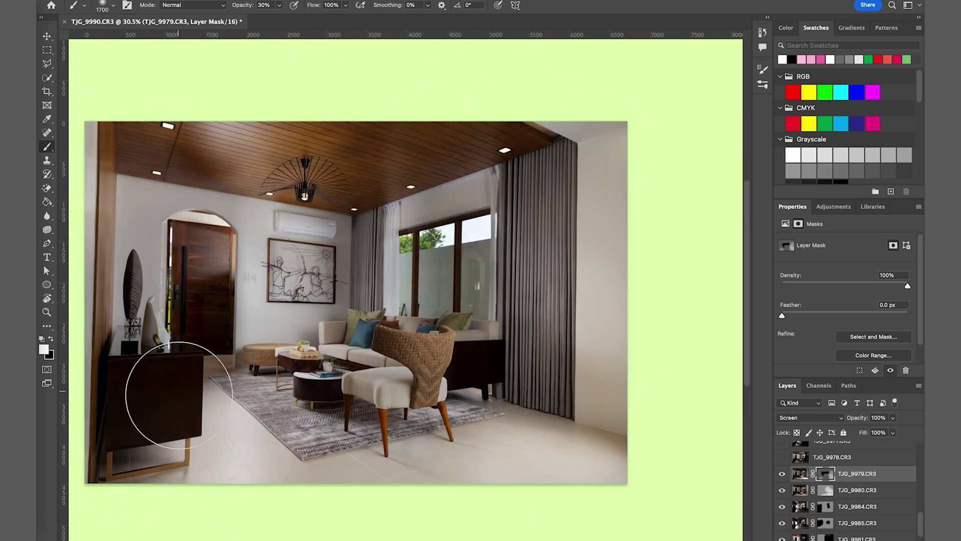
drag(179, 395, 147, 167)
mouse_move(127, 396)
mouse_down()
mouse_move(118, 389)
mouse_move(161, 372)
mouse_up()
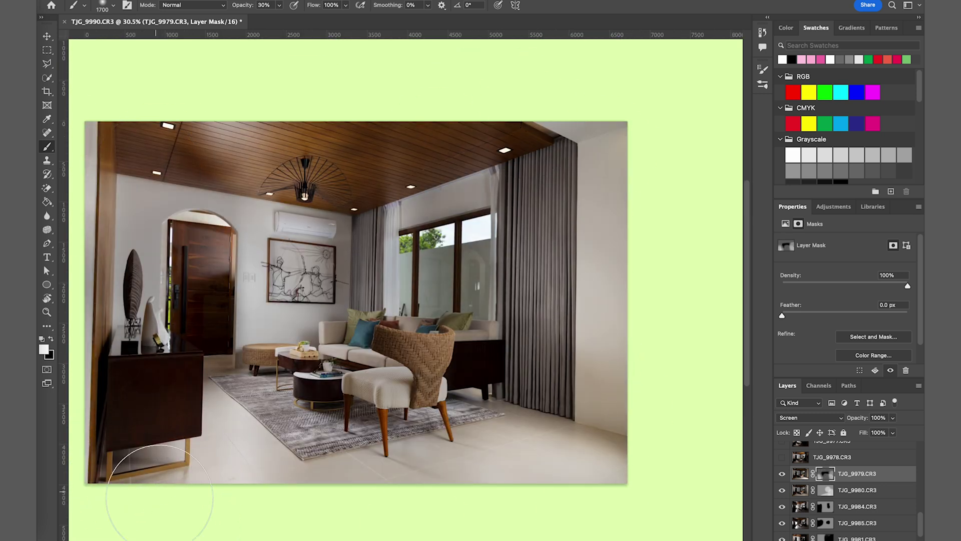
drag(400, 369, 376, 434)
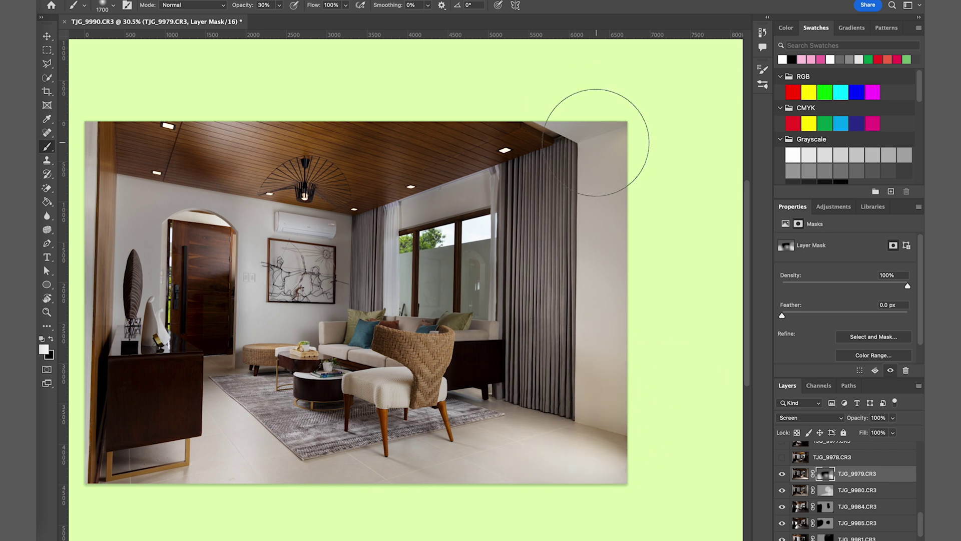
Preview layer TJG_9978.CR3 and delete layer TJG_9979.CR3 from the document
click(782, 458)
click(782, 457)
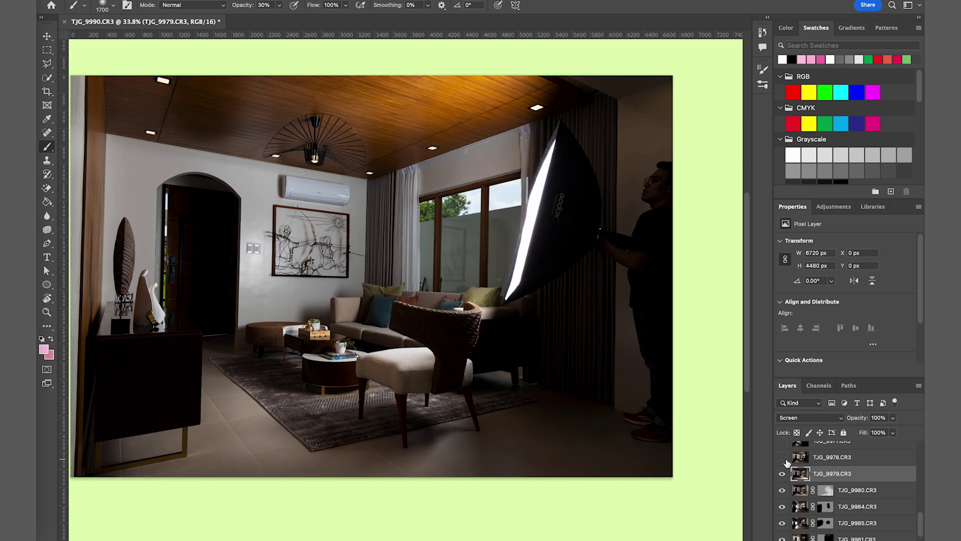
click(783, 458)
key(Delete)
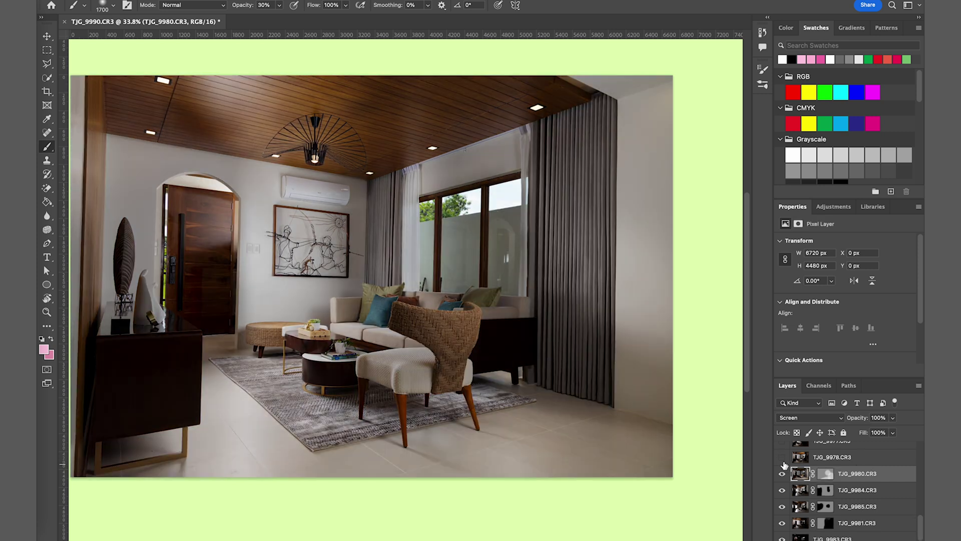
Show layer TJG_9978.CR3 in Lighten mode with a black mask and paint that mask with a 1700 px white brush at 30% opacity
click(783, 458)
click(783, 459)
click(783, 459)
click(829, 461)
click(807, 418)
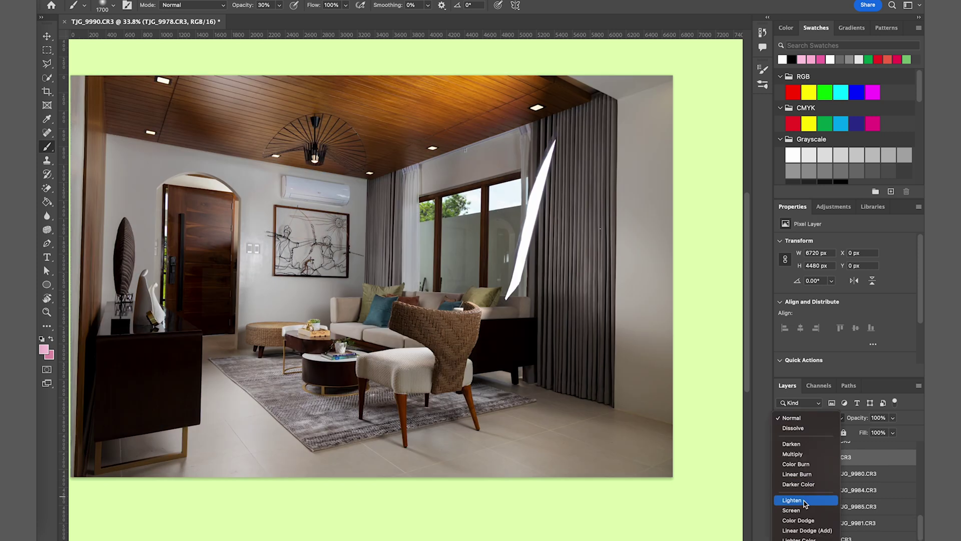
click(806, 500)
click(844, 540)
key(super+i)
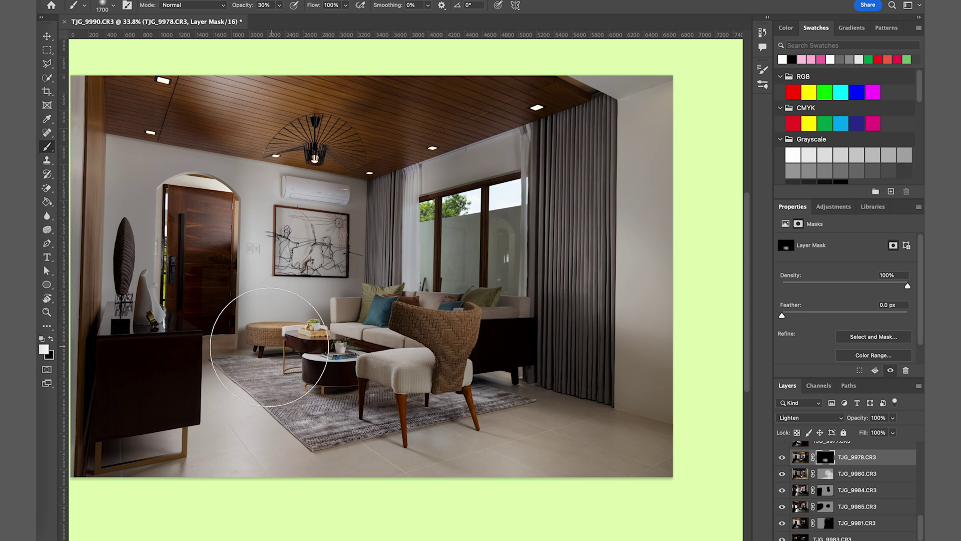
scroll(386, 64, up, 1)
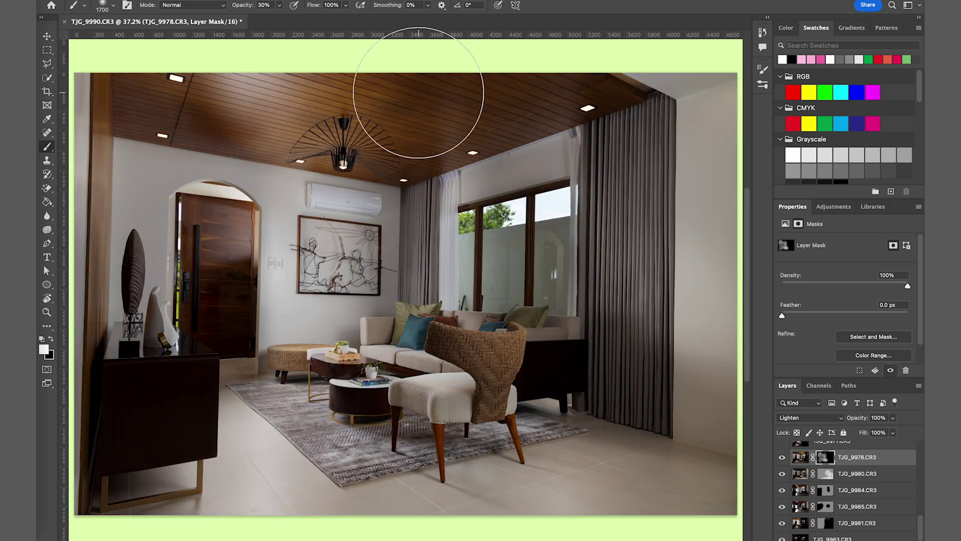
Show layer TJG_9977.CR3, select it and open its blend mode options
scroll(841, 481, up, 2)
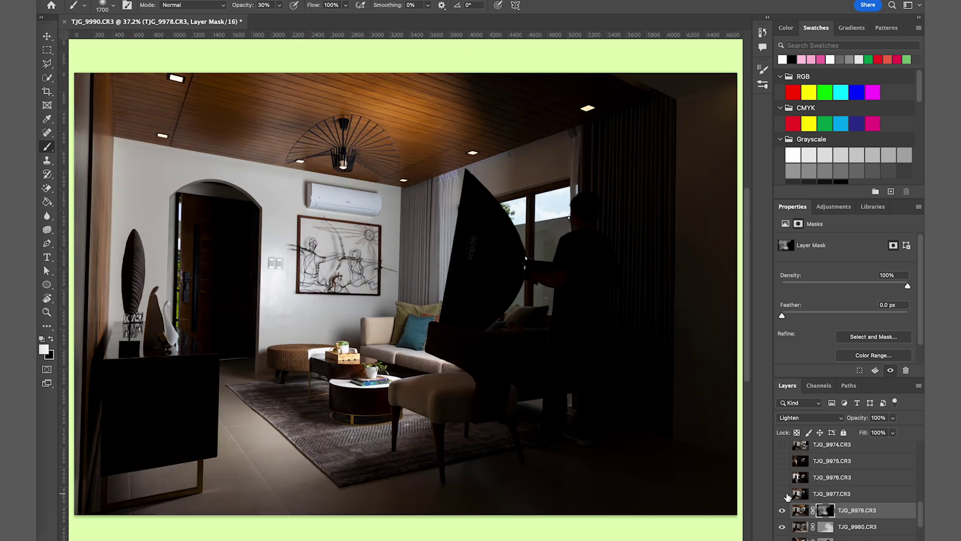
click(782, 494)
click(821, 495)
click(811, 418)
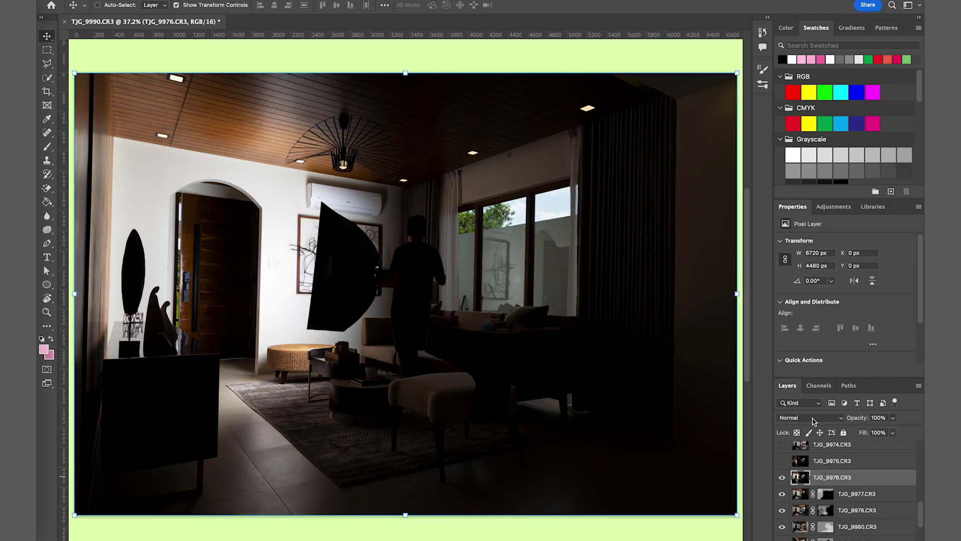
Set layer TJG_9976.CR3 to Screen blend mode and give it a black layer mask
click(813, 419)
click(795, 510)
alt+click(844, 539)
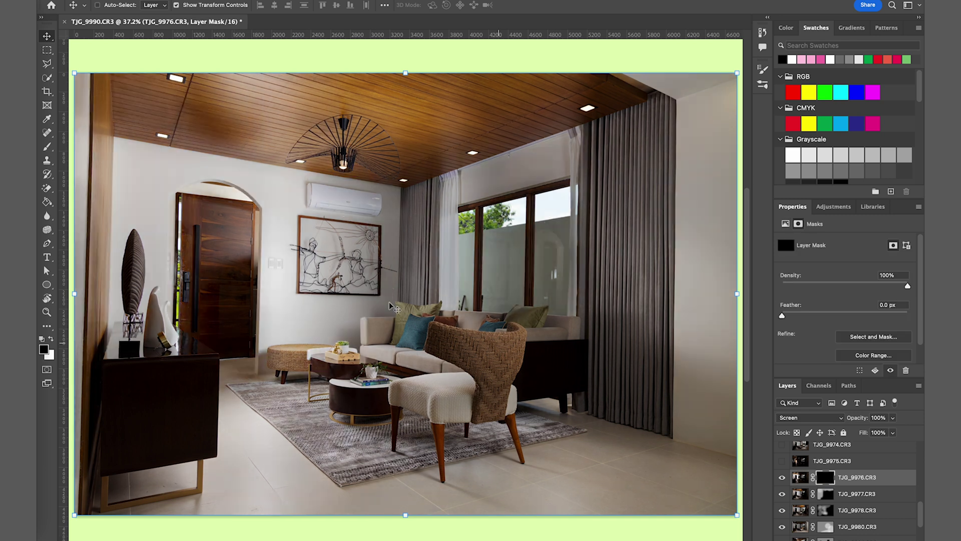
Paint the TJG_9976.CR3 mask with a 1700 px white brush at 30% opacity over the ceiling above the door
key(b)
key(x)
click(195, 111)
key(3)
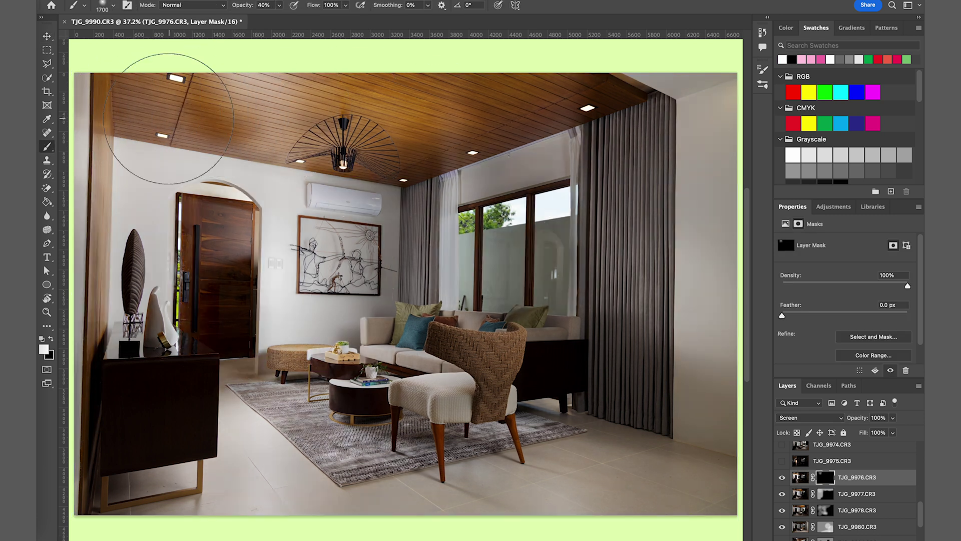
click(205, 114)
Show layer TJG_9975.CR3, set it to Screen blend mode and give it a black layer mask
click(782, 461)
click(782, 460)
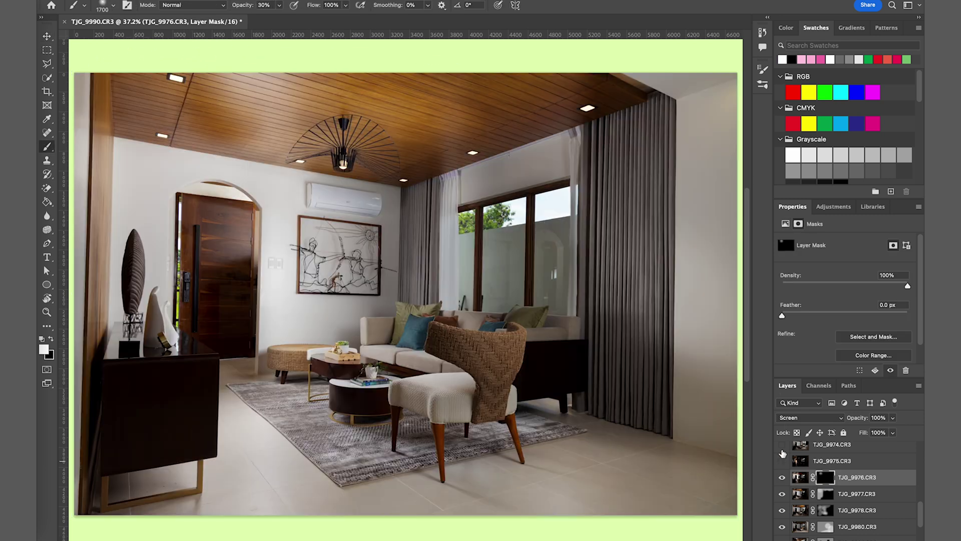
click(782, 460)
scroll(784, 464, up, 2)
scroll(784, 467, up, 2)
click(842, 520)
click(810, 418)
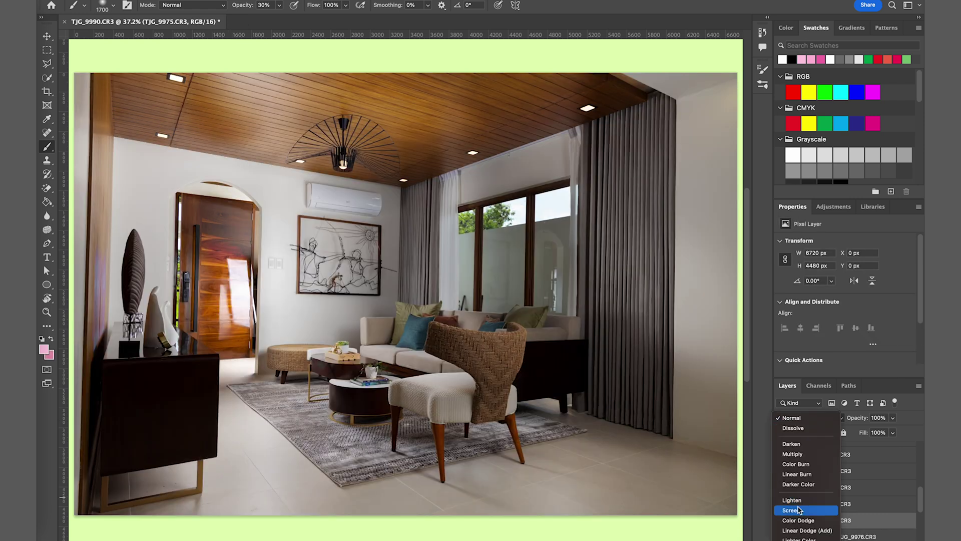
click(801, 511)
key(super+i)
Paint the TJG_9975.CR3 mask with an 800 px white brush at 60% opacity over the cabinet, nearby floor and wall beside the door
key(bracketleft)
key(bracketleft)
key(bracketleft)
key(bracketleft)
key(bracketleft)
key(bracketleft)
key(bracketleft)
key(bracketleft)
key(bracketleft)
key(x)
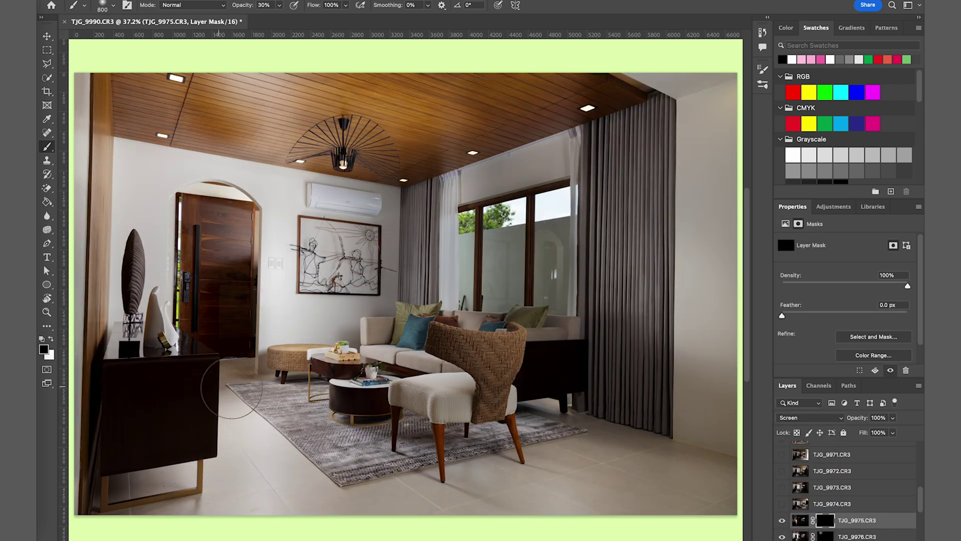
key(x)
key(0)
key(6)
mouse_move(214, 390)
mouse_down()
mouse_move(176, 441)
mouse_move(151, 221)
mouse_move(200, 125)
mouse_move(113, 280)
mouse_up()
Paint black at 100% opacity on the TJG_9975.CR3 mask over the wooden door
key(x)
key(0)
drag(225, 300, 240, 265)
Show layer TJG_9974.CR3, set it to Screen blend mode and give it a black layer mask
click(781, 504)
click(781, 504)
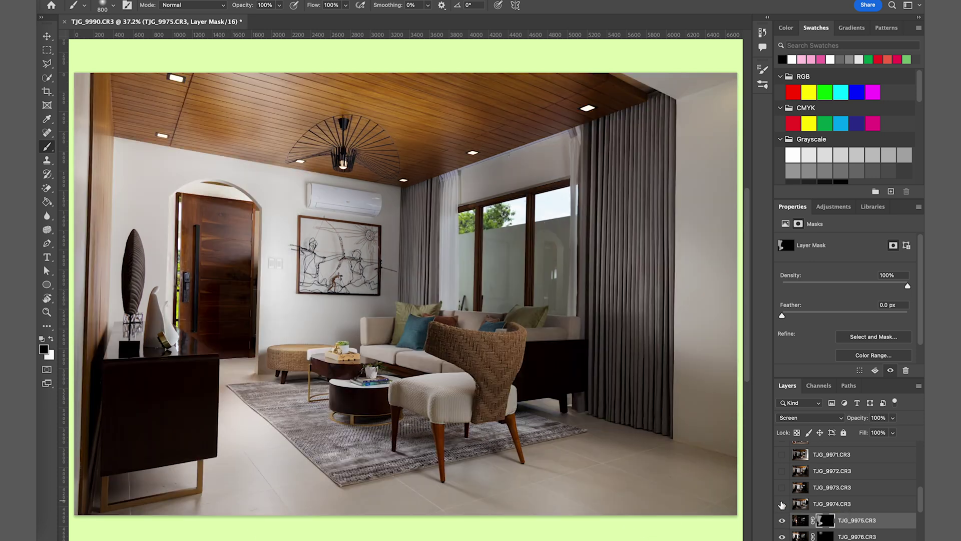
click(782, 505)
click(824, 504)
click(823, 418)
click(812, 511)
alt+click(837, 539)
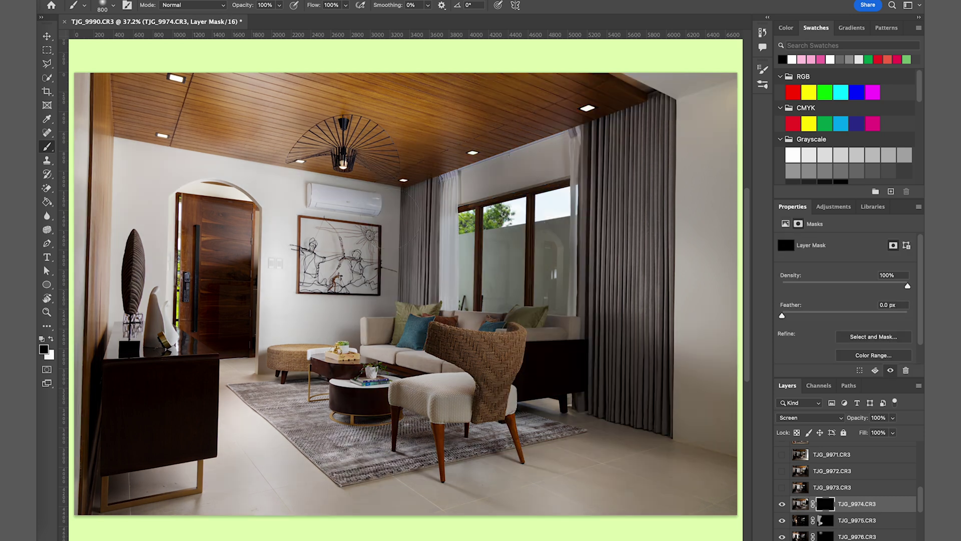
Paint the TJG_9974.CR3 mask with an 800 px white brush at 50% opacity over the back wall and small curtain
key(x)
key(5)
mouse_move(404, 182)
mouse_down()
mouse_move(330, 331)
mouse_move(418, 240)
mouse_move(429, 158)
mouse_up()
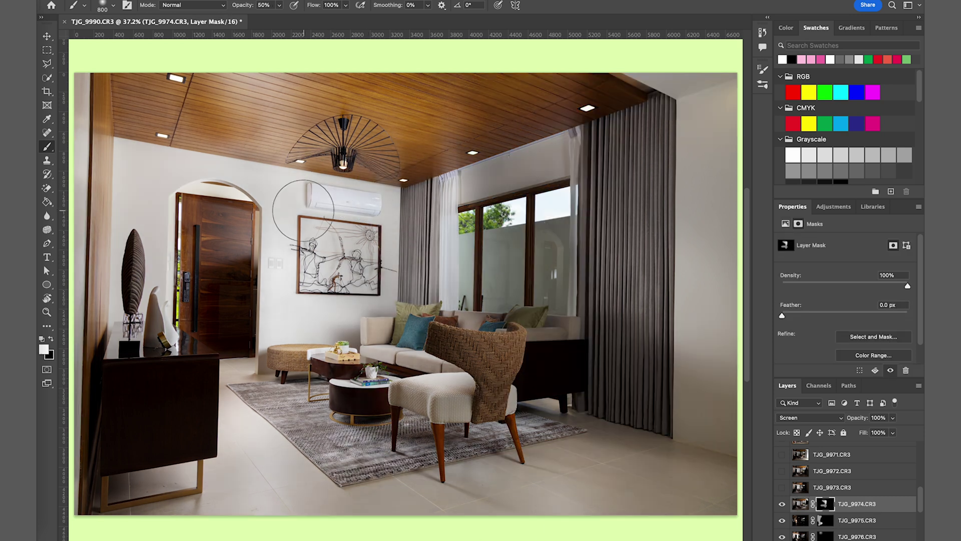
Preview layer TJG_9973.CR3 and delete it from the document
click(782, 488)
click(782, 487)
click(782, 487)
click(782, 487)
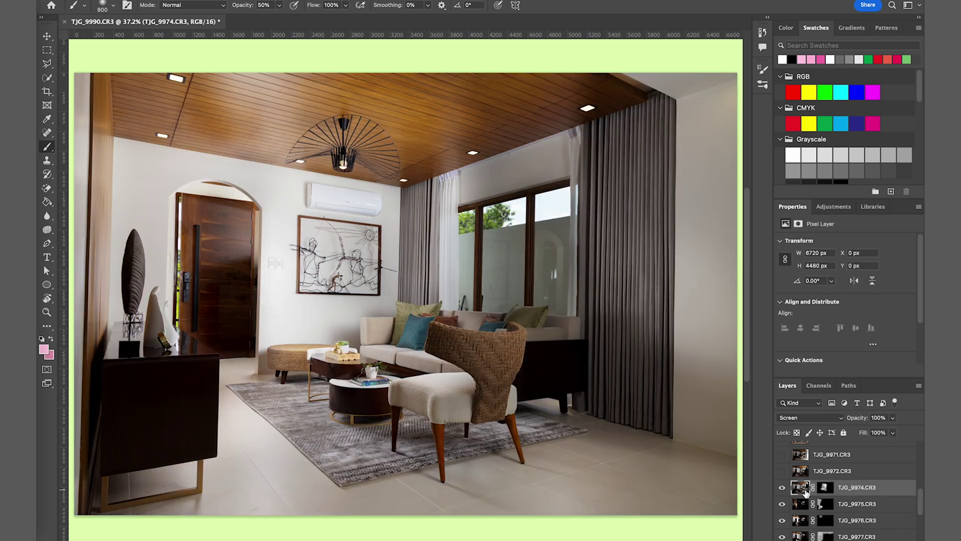
Show layer TJG_9972.CR3, set it to Lighten blend mode and give it a black layer mask
click(782, 471)
click(831, 471)
click(809, 418)
click(808, 501)
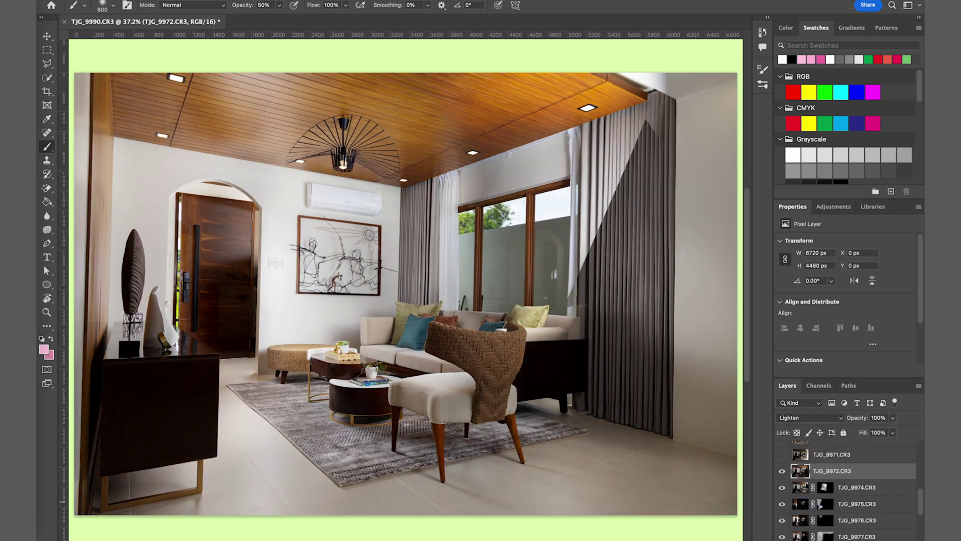
click(845, 540)
key(super+i)
Paint the TJG_9972.CR3 mask at 50% opacity, white over the right part of the ceiling and black at 900 px over the upper curtain
mouse_move(565, 94)
mouse_down()
mouse_move(459, 86)
mouse_move(523, 99)
mouse_move(643, 95)
mouse_up()
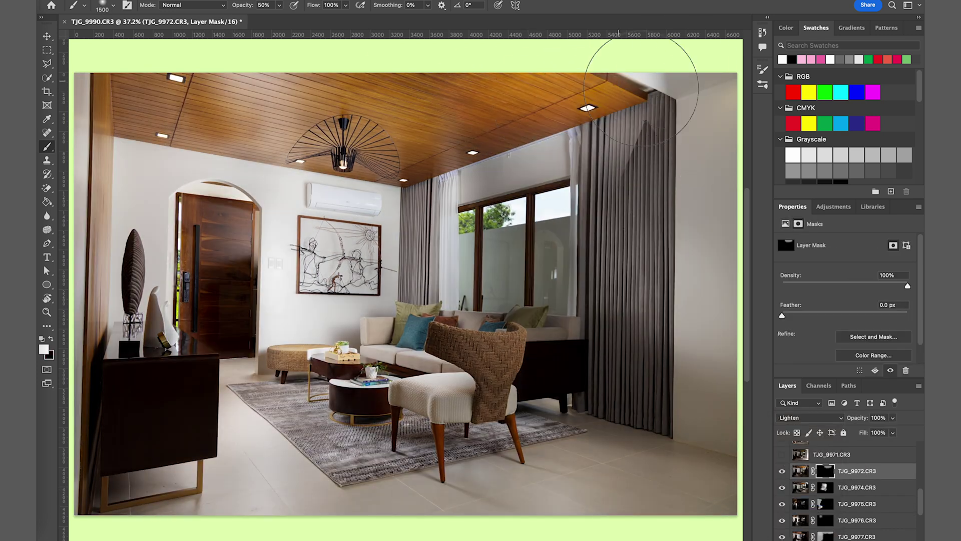
key(bracketleft)
key(bracketleft)
key(x)
drag(635, 149, 661, 147)
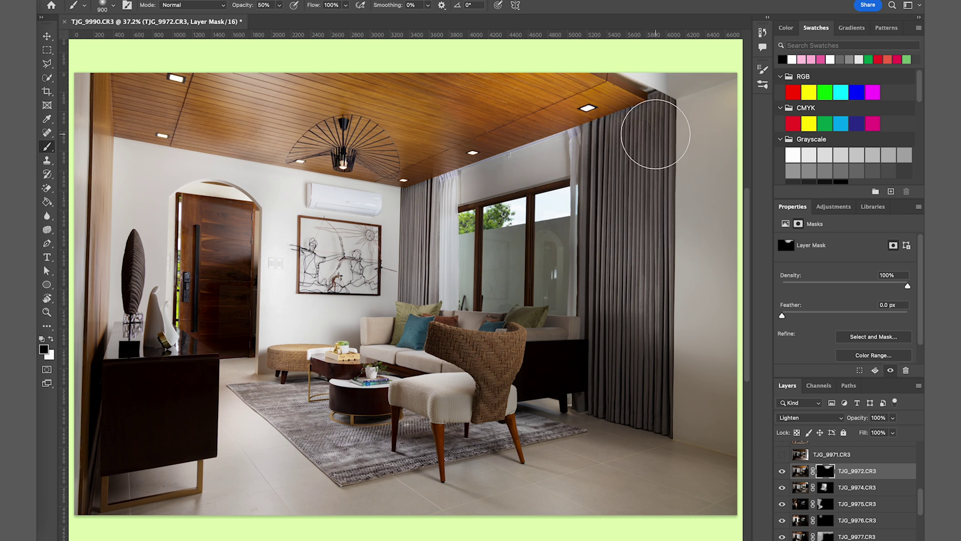
key(x)
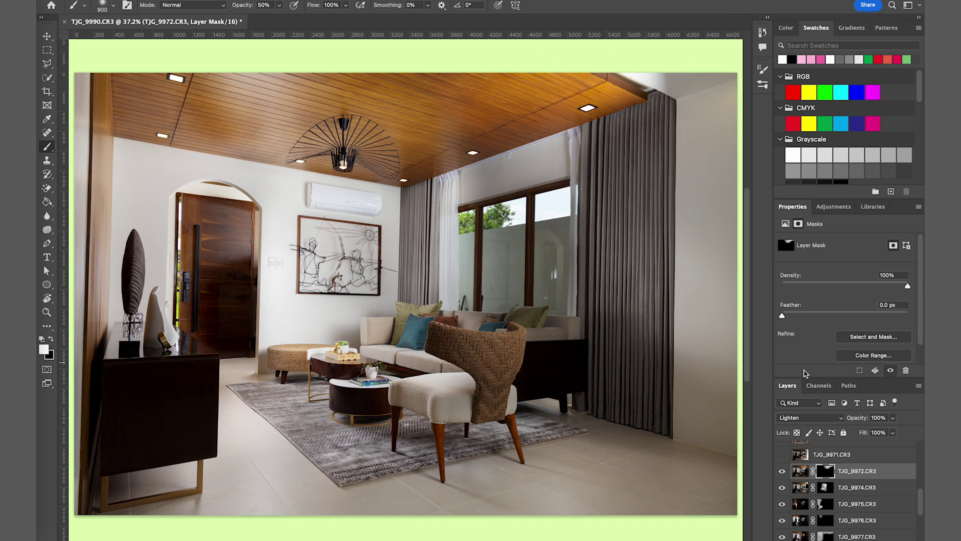
Show layer TJG_9971.CR3, set it to Screen blend mode and give it a black layer mask
key(v)
click(782, 455)
click(831, 454)
click(808, 418)
click(805, 512)
alt+click(842, 539)
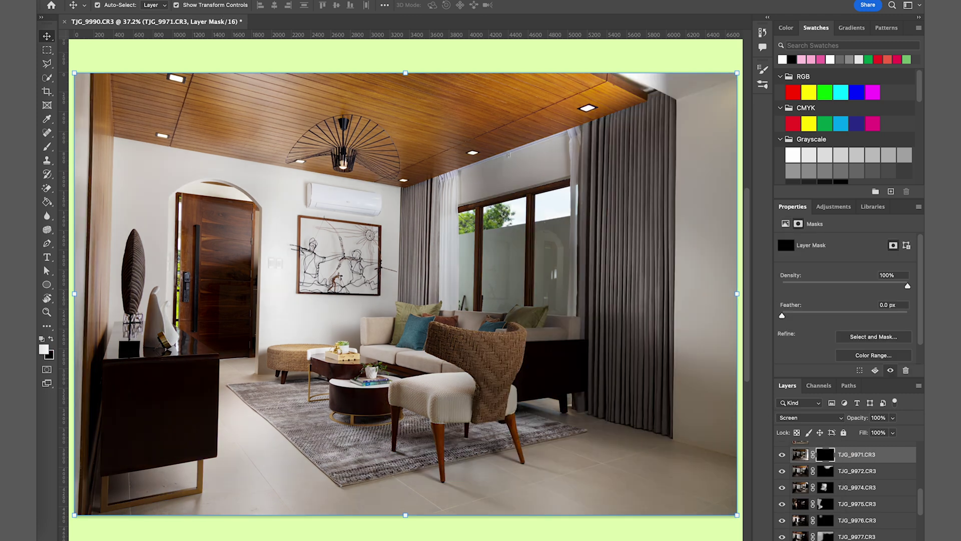
Paint the TJG_9971.CR3 mask with a 1900 px white brush at 30% opacity over the right wall, curtain, floor and cabinet
key(b)
key(bracketright)
key(bracketright)
mouse_move(694, 311)
mouse_down()
mouse_move(682, 33)
mouse_move(652, 447)
mouse_up()
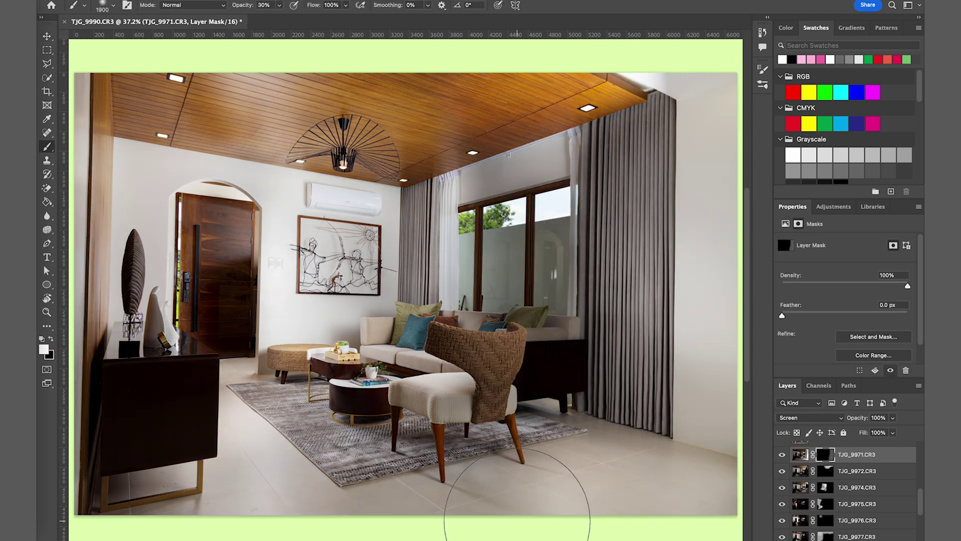
mouse_move(517, 521)
mouse_down()
mouse_move(521, 270)
mouse_move(298, 81)
mouse_move(120, 421)
mouse_up()
Show layer TJG_9970.CR3, set it to Lighten blend mode and give it a black layer mask
scroll(792, 488, up, 3)
click(783, 490)
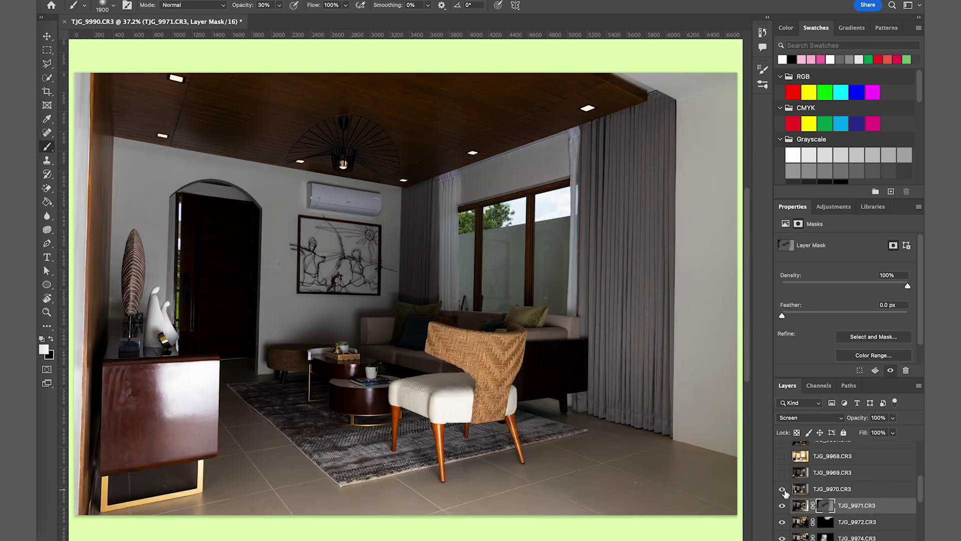
click(783, 489)
click(782, 489)
click(852, 489)
click(811, 418)
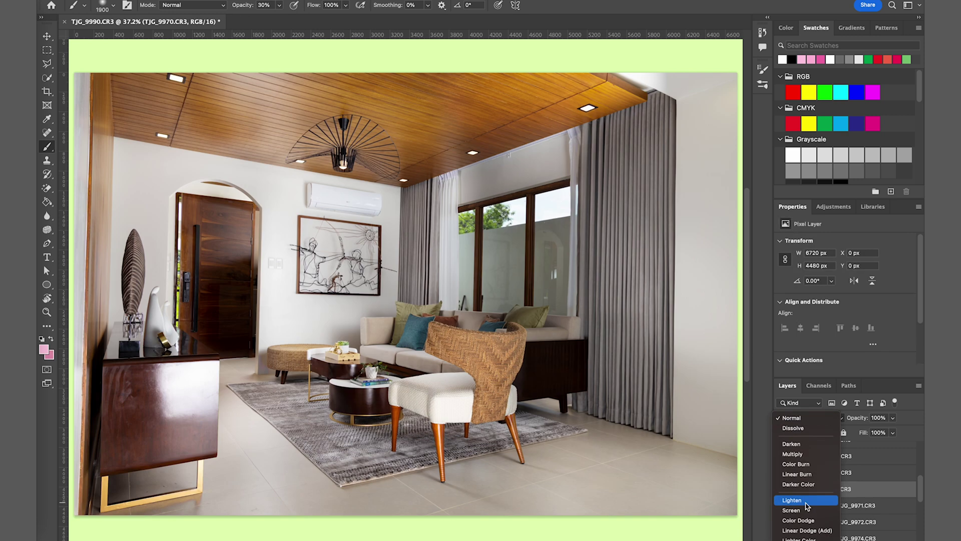
click(805, 503)
alt+click(844, 540)
Paint the TJG_9970.CR3 mask with a smaller white brush at 30% opacity over the cabinet and its leaf decoration
key(bracketleft)
key(bracketleft)
key(bracketleft)
key(bracketleft)
key(bracketleft)
drag(155, 370, 130, 218)
mouse_move(105, 402)
mouse_down()
mouse_move(148, 513)
mouse_move(114, 354)
mouse_up()
Paint black with an 800 px brush on the TJG_9970.CR3 mask over the cabinet front
key(x)
key(bracketleft)
key(bracketleft)
key(bracketleft)
key(bracketleft)
key(bracketleft)
key(bracketleft)
mouse_move(192, 371)
mouse_down()
mouse_move(168, 375)
mouse_move(176, 386)
mouse_up()
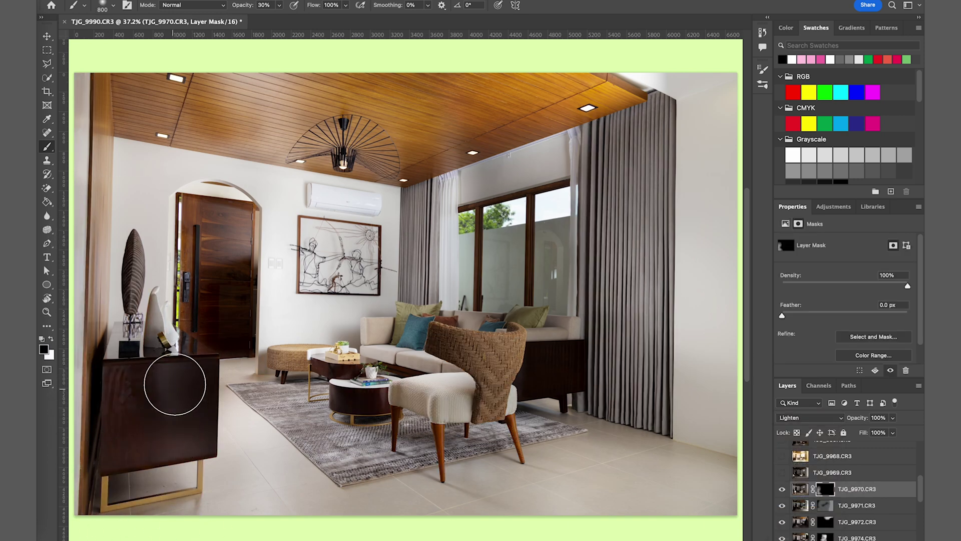
Show layer TJG_9969.CR3, set it to Lighten blend mode and give it a black layer mask
click(783, 473)
click(832, 473)
click(811, 418)
click(806, 501)
alt+click(844, 540)
Paint the TJG_9969.CR3 mask with an 800 px white brush at 100% opacity over the cabinet front
key(x)
key(0)
mouse_move(199, 413)
mouse_down()
mouse_move(225, 328)
mouse_move(135, 378)
mouse_up()
key(x)
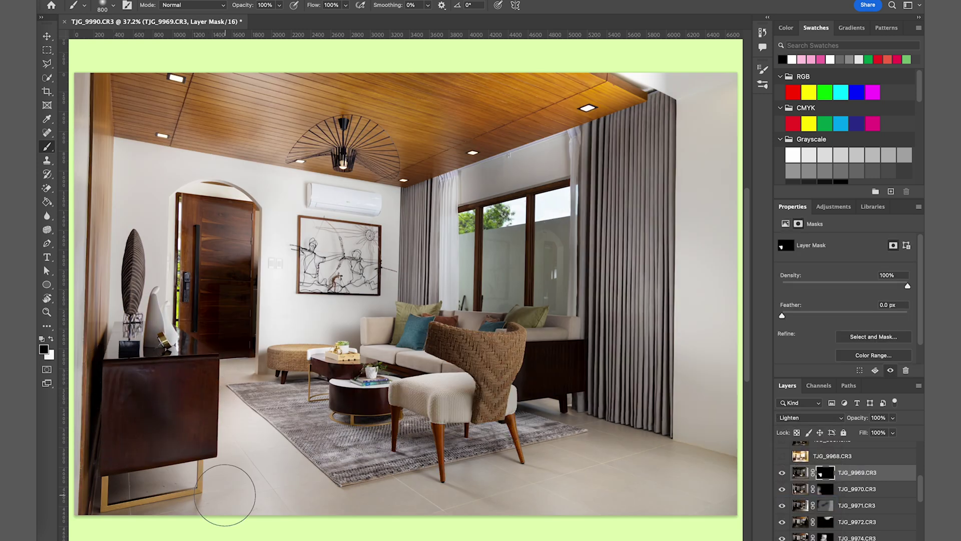
Show layer TJG_9967.CR3 in Overlay blend mode with a black mask, and paint it white at 50% opacity over the ceiling lights
click(783, 456)
click(783, 457)
click(831, 457)
scroll(822, 460, up, 2)
click(783, 479)
click(831, 478)
click(811, 417)
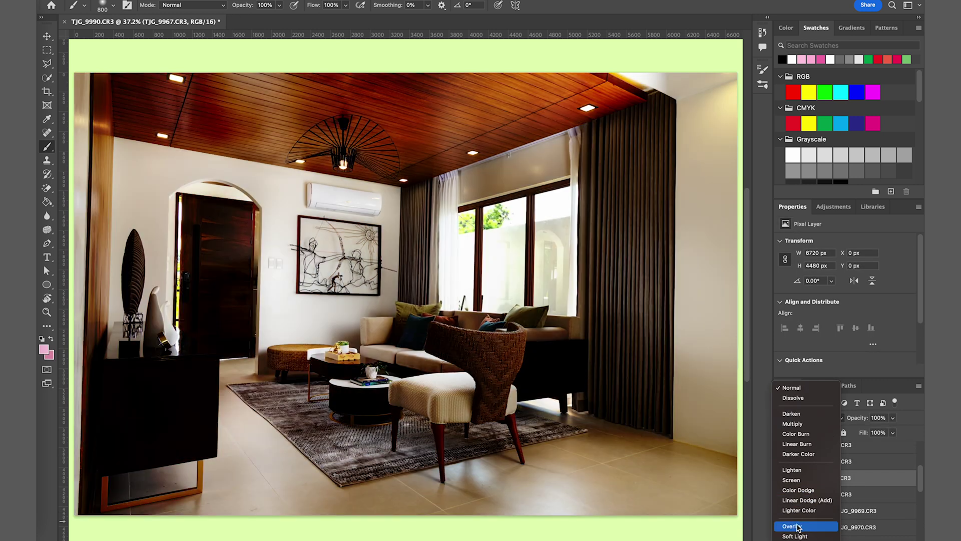
click(798, 526)
key(5)
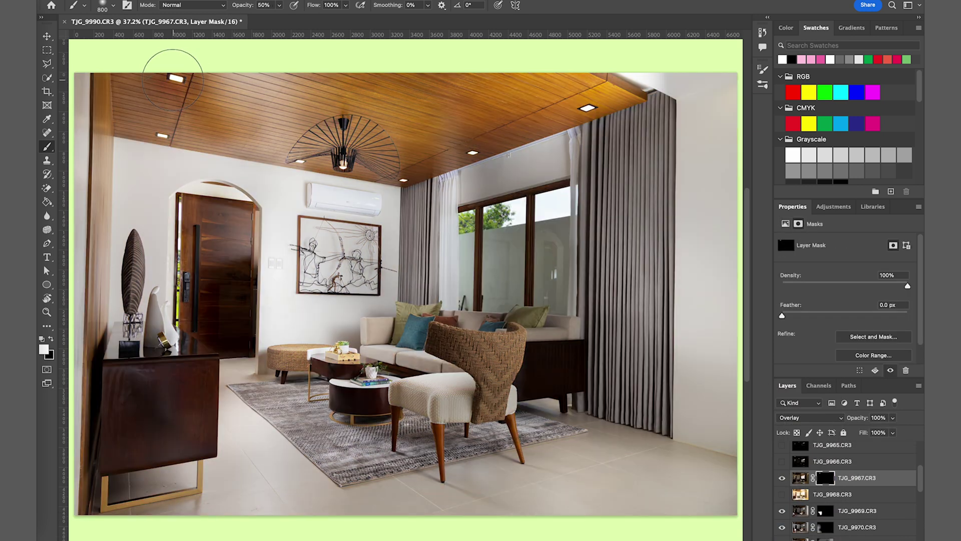
key(v)
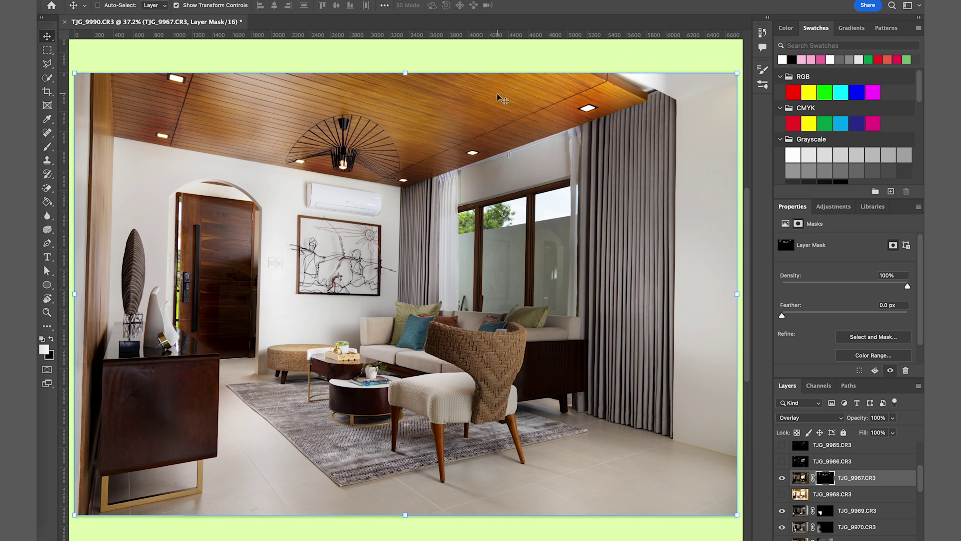
Show layer TJG_9968.CR3, set it to Screen blend mode and give it a black layer mask
click(783, 495)
click(831, 497)
click(810, 418)
click(809, 510)
click(844, 540)
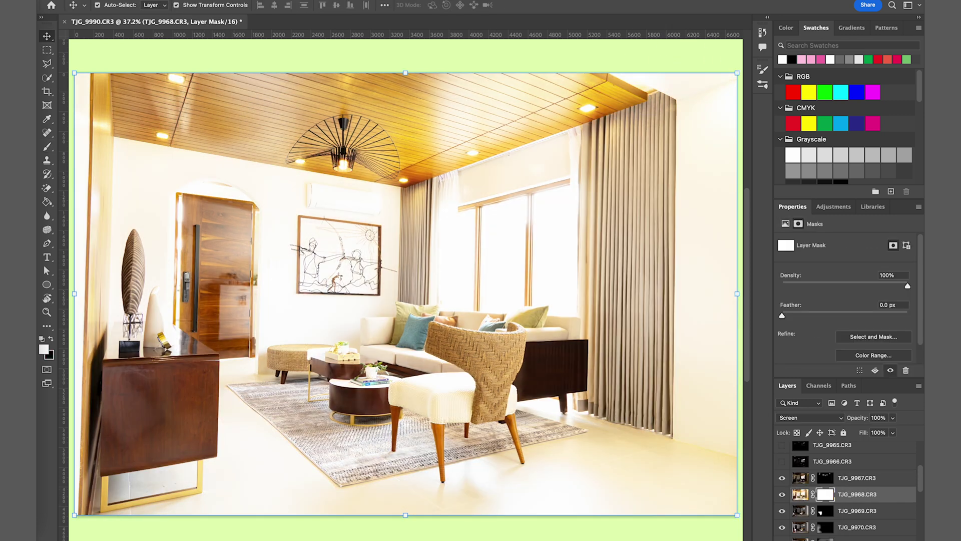
key(super+i)
Paint the TJG_9968.CR3 mask white over the ceiling lights at 20% opacity, and over the ceiling with a 1700 px brush at 10%
key(b)
key(2)
click(179, 78)
click(163, 134)
click(306, 161)
click(344, 159)
click(402, 177)
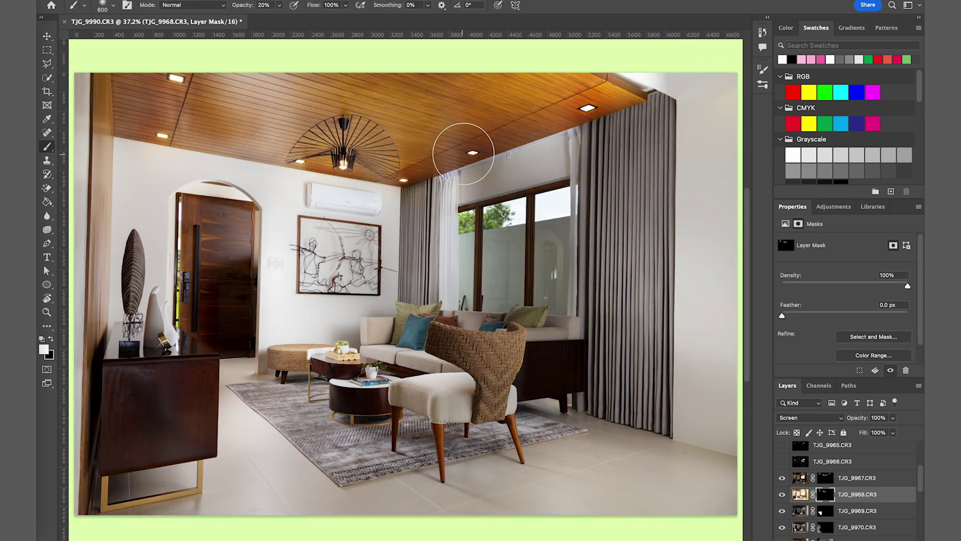
click(470, 152)
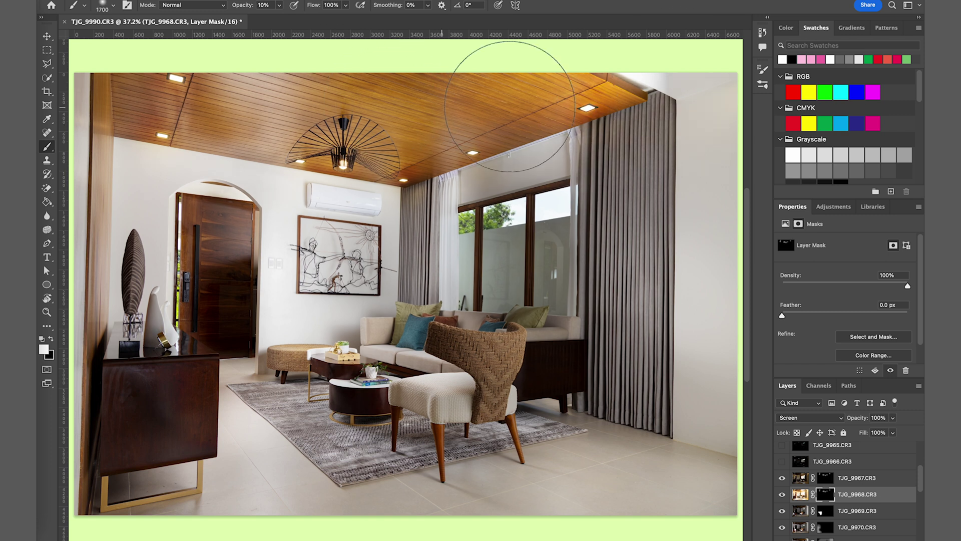
key(x)
key(v)
Preview layer TJG_9966.CR3 and delete it
click(782, 461)
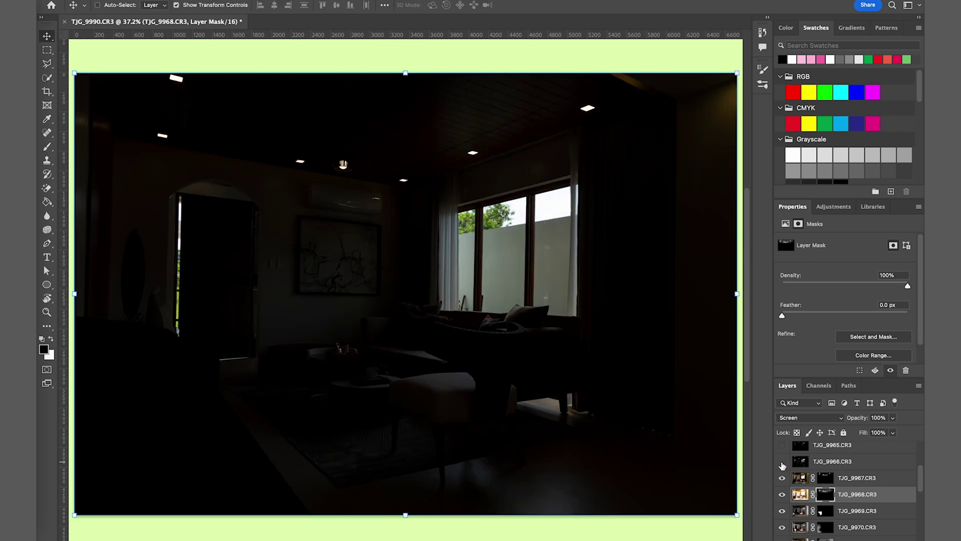
click(783, 462)
click(823, 464)
key(Delete)
Show layer TJG_9965.CR3 and set it to Screen blend mode
click(782, 446)
scroll(828, 478, up, 3)
click(829, 480)
click(809, 418)
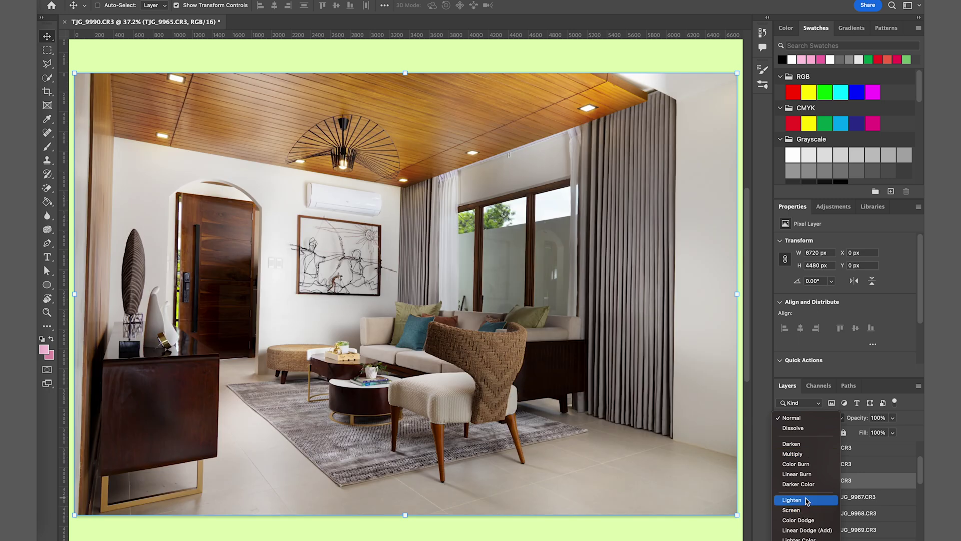
click(791, 510)
Show layer TJG_9989.CR3, move it below TJG_9990.CR3, set it to Screen blend mode and give it a black layer mask
scroll(826, 496, up, 1)
click(783, 489)
click(782, 488)
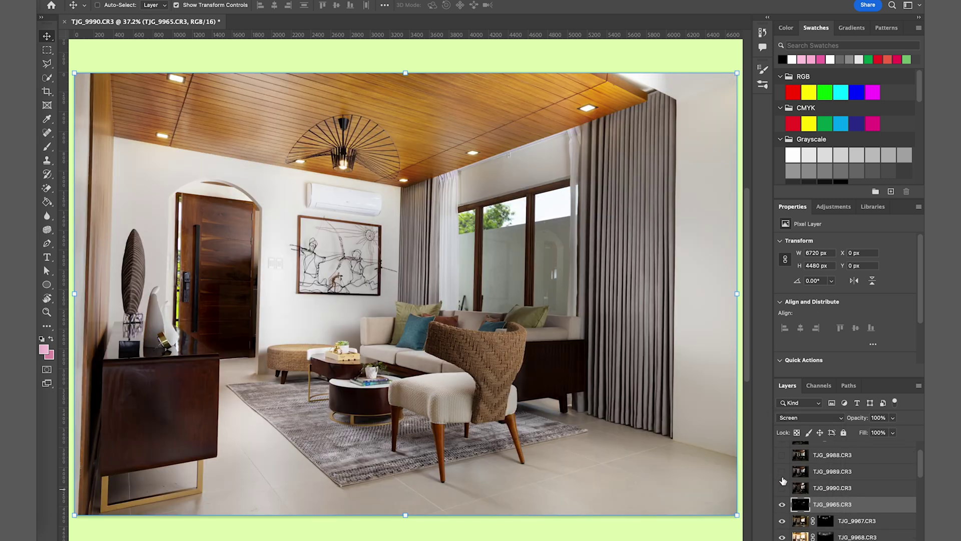
click(782, 471)
click(832, 471)
click(809, 418)
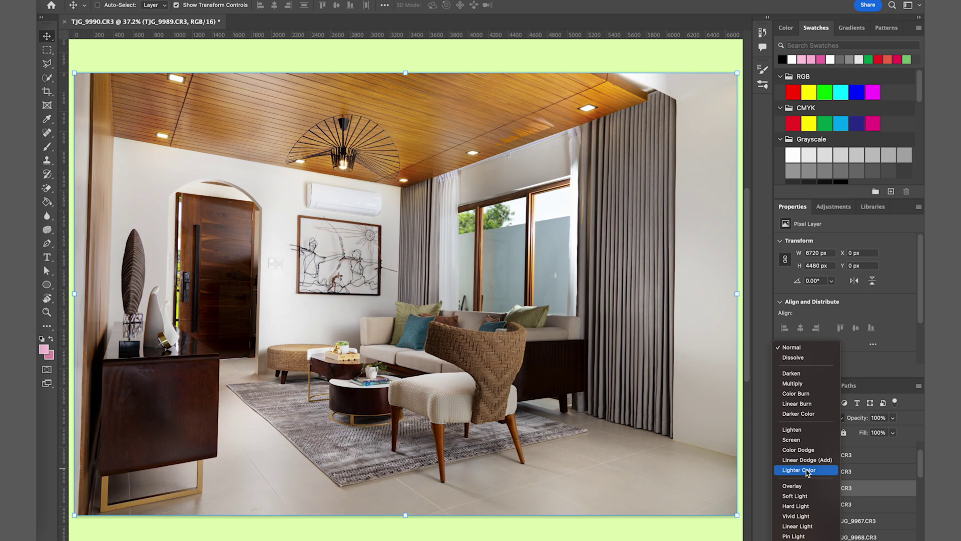
click(801, 440)
alt+click(844, 540)
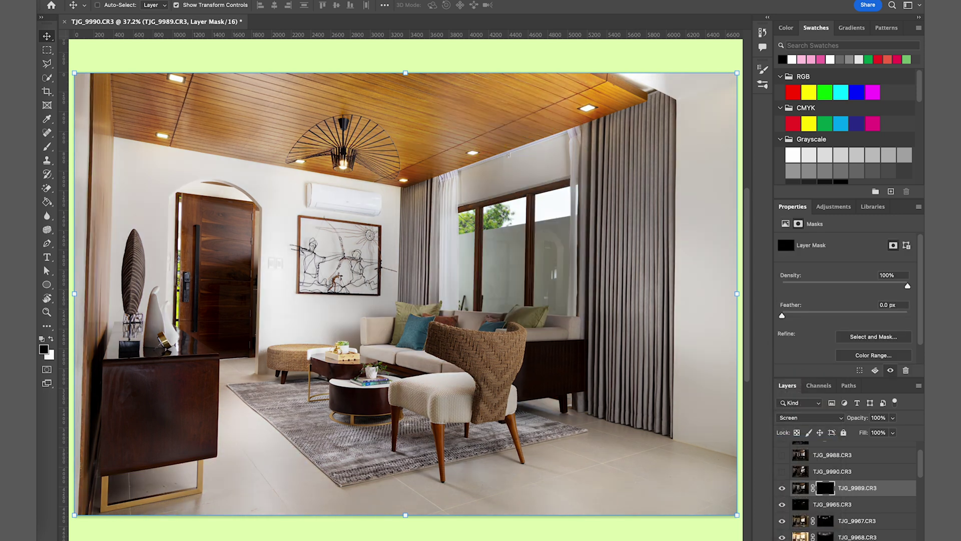
Paint the TJG_9989.CR3 mask with a 1900 px white brush at 50% opacity over the furniture, door area, window and ceiling
key(b)
drag(320, 391, 413, 417)
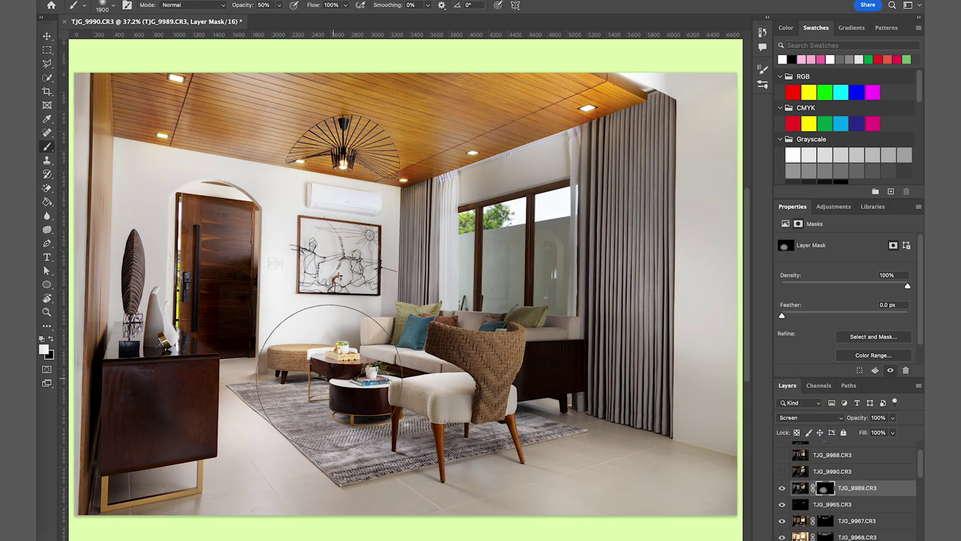
mouse_move(333, 369)
mouse_down()
mouse_move(510, 429)
mouse_move(199, 260)
mouse_up()
mouse_move(519, 188)
mouse_down()
mouse_move(541, 319)
mouse_move(309, 110)
mouse_up()
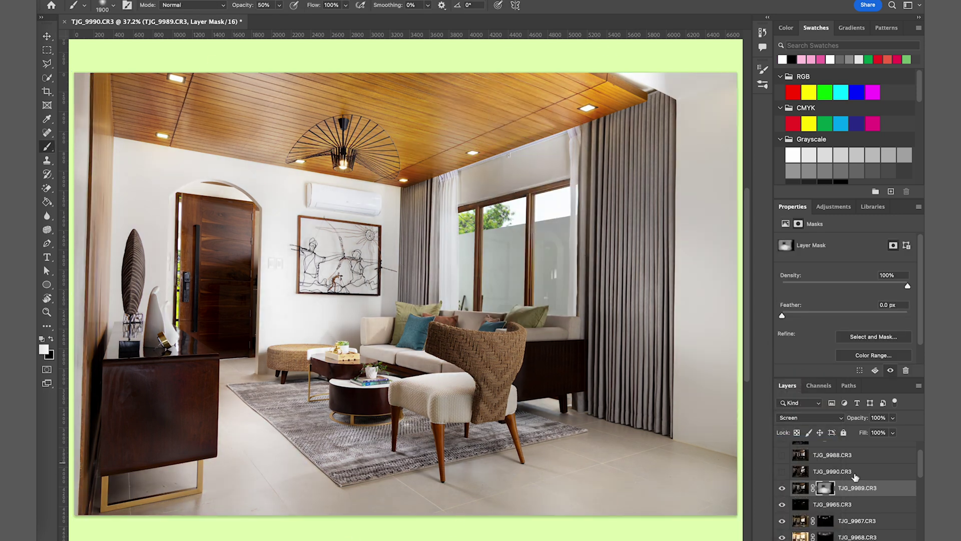
Show layer TJG_9988.CR3, set it to Overlay, move it below TJG_9990.CR3 and give it a black layer mask
click(783, 472)
click(782, 471)
click(782, 455)
scroll(790, 476, up, 1)
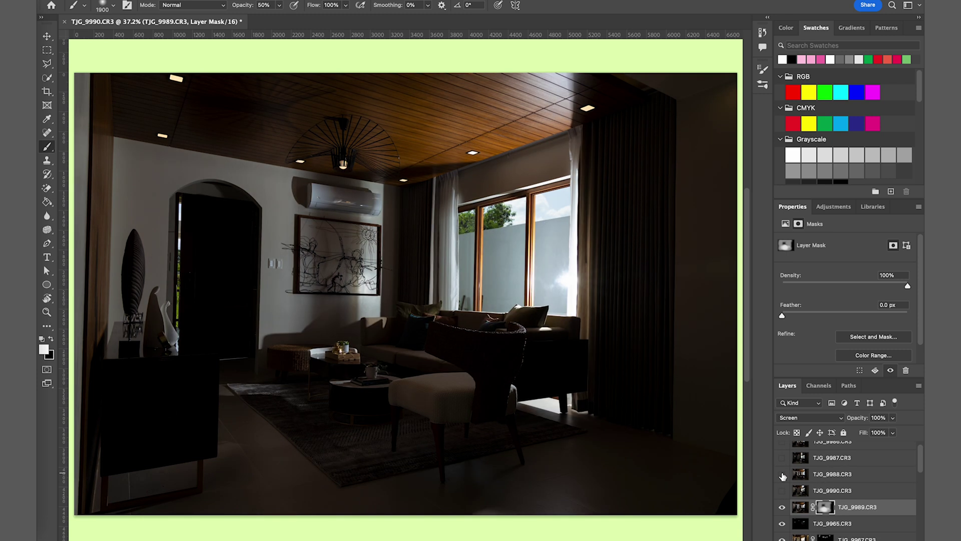
click(783, 475)
click(783, 475)
click(829, 475)
click(816, 418)
click(807, 394)
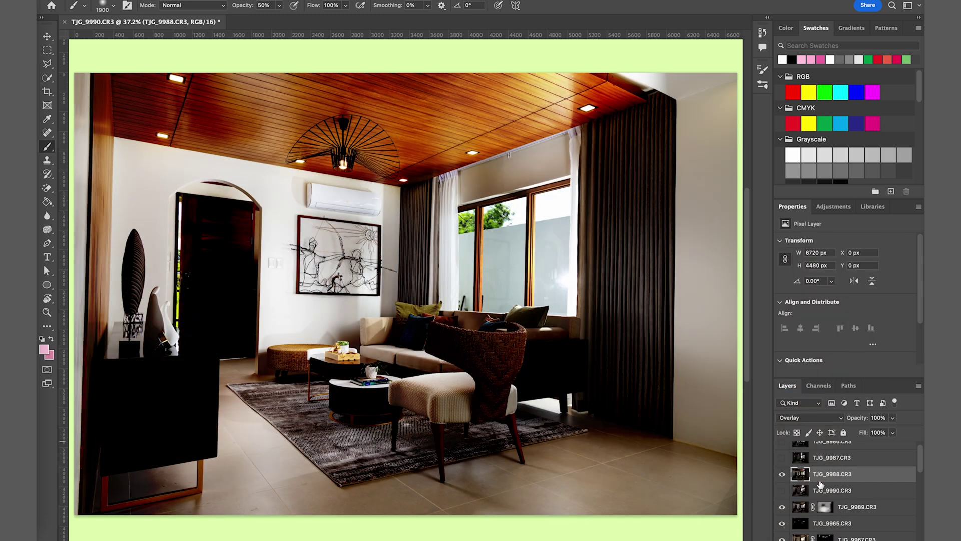
drag(821, 482, 822, 497)
alt+click(845, 540)
Paint the TJG_9988.CR3 mask with a 1900 px white brush at 50% opacity over the wall art and back wall
drag(382, 255, 383, 200)
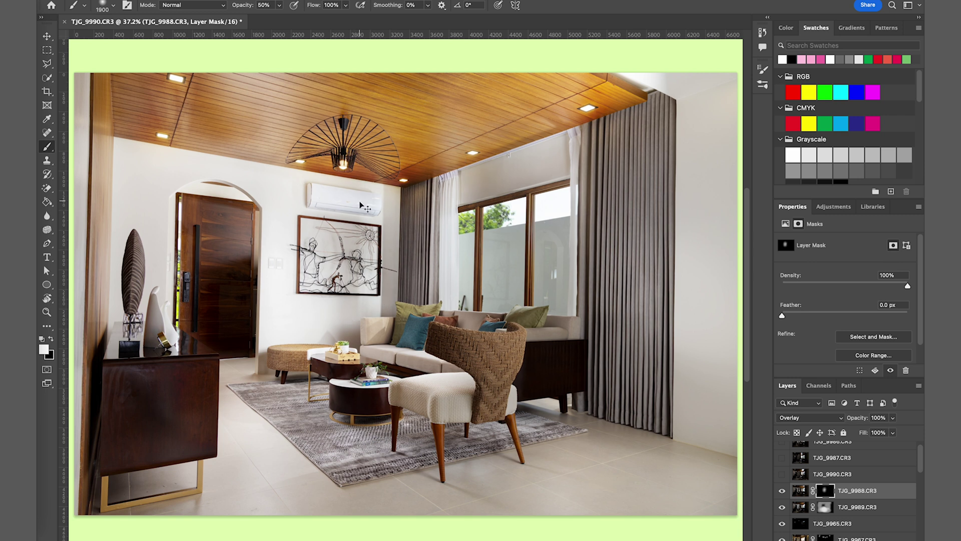
drag(353, 281, 306, 324)
key(v)
Preview layers TJG_9990.CR3 and TJG_9987.CR3, and delete the top layer above TJG_9987.CR3
click(783, 475)
click(841, 475)
click(784, 475)
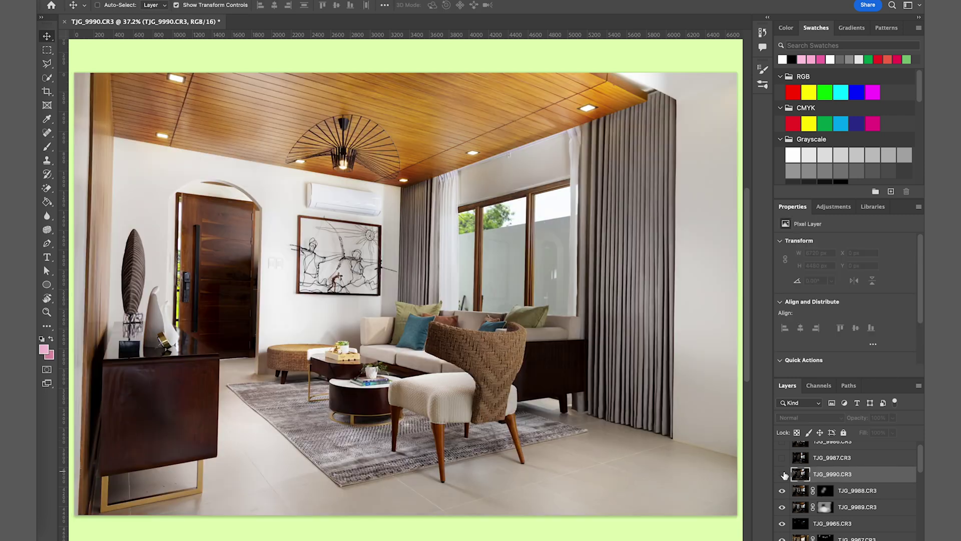
scroll(784, 475, up, 1)
click(783, 467)
click(783, 466)
click(783, 450)
click(831, 449)
key(Delete)
Show layer TJG_9987.CR3, set it to Screen blend mode and give it a black layer mask
click(783, 450)
click(824, 419)
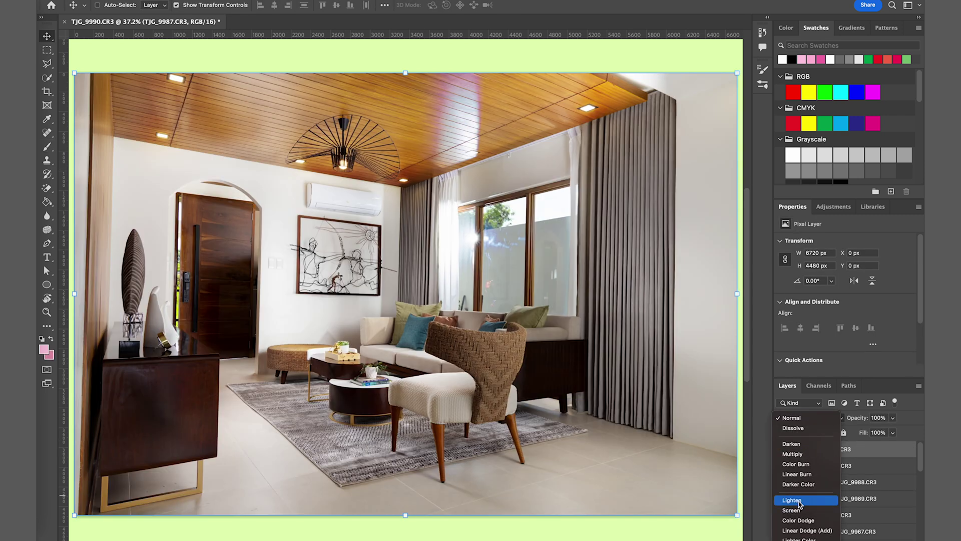
click(797, 511)
alt+click(844, 540)
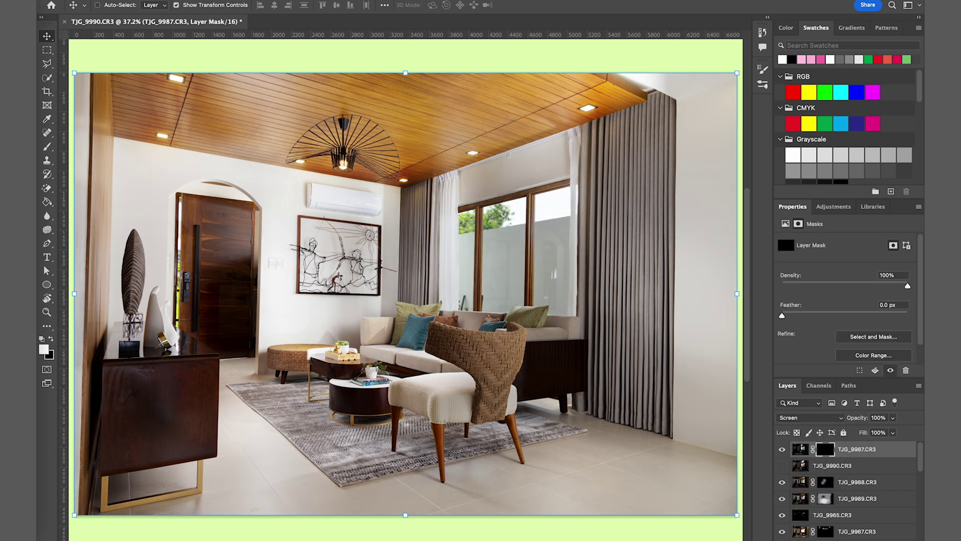
Paint the TJG_9987.CR3 mask with a 1900 px white brush at 50% opacity over the floor and ceiling, and undo the last stroke
key(b)
drag(427, 473, 389, 457)
mouse_move(333, 129)
mouse_down()
mouse_move(489, 125)
mouse_move(433, 97)
mouse_up()
key(super+z)
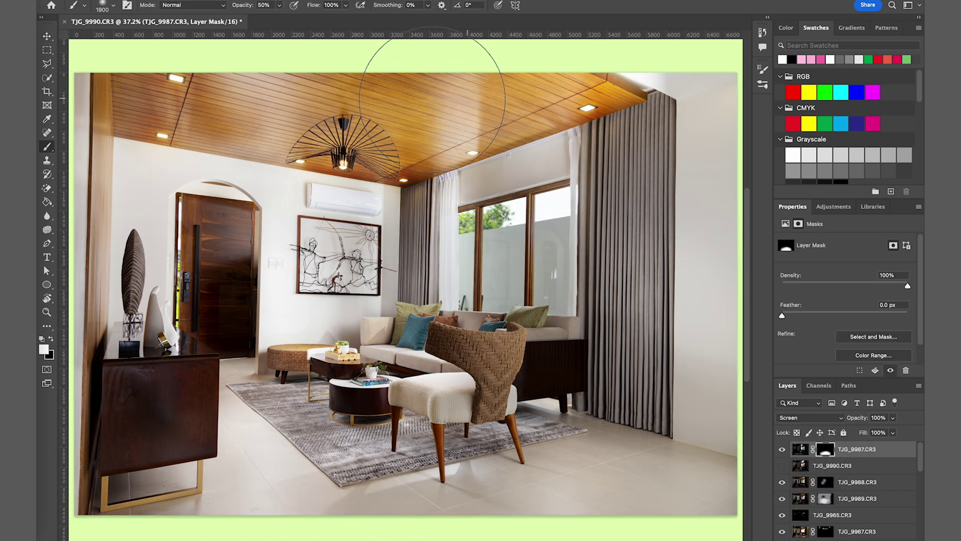
Paint the TJG_9987.CR3 mask with a smaller white brush at 50% opacity over the sheer curtain and window
key(bracketleft)
key(bracketleft)
key(bracketleft)
key(bracketleft)
key(bracketleft)
key(bracketleft)
key(bracketleft)
key(bracketleft)
key(bracketleft)
key(bracketleft)
key(bracketleft)
mouse_move(427, 209)
mouse_down()
mouse_move(480, 205)
mouse_move(427, 213)
mouse_move(396, 188)
mouse_move(471, 237)
mouse_up()
Paint black with a 300 px brush at 50% opacity on the TJG_9987.CR3 mask over the window frame beside the sheer curtain
scroll(471, 237, up, 3)
key(bracketleft)
key(bracketleft)
key(bracketleft)
key(bracketleft)
key(bracketleft)
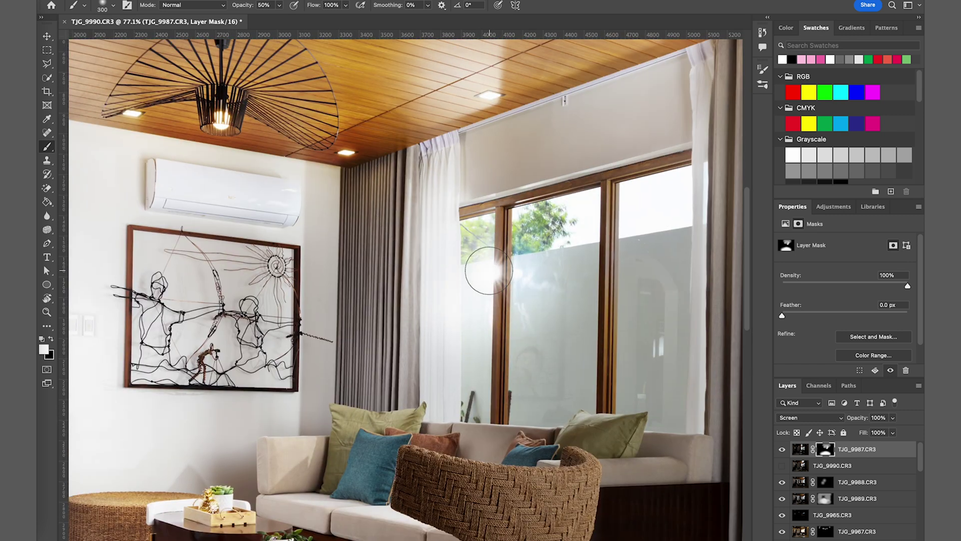
key(x)
drag(491, 340, 501, 305)
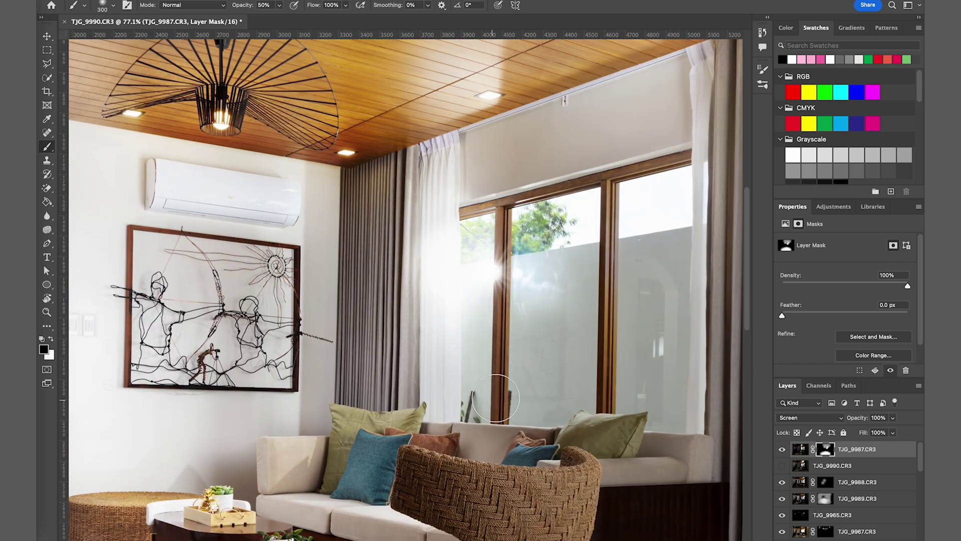
scroll(495, 396, down, 3)
key(v)
Review the masked layers in the stack, including TJG_9989.CR3, TJG_9980.CR3, TJG_9984.CR3, TJG_9985.CR3 and TJG_9981.CR3
click(856, 498)
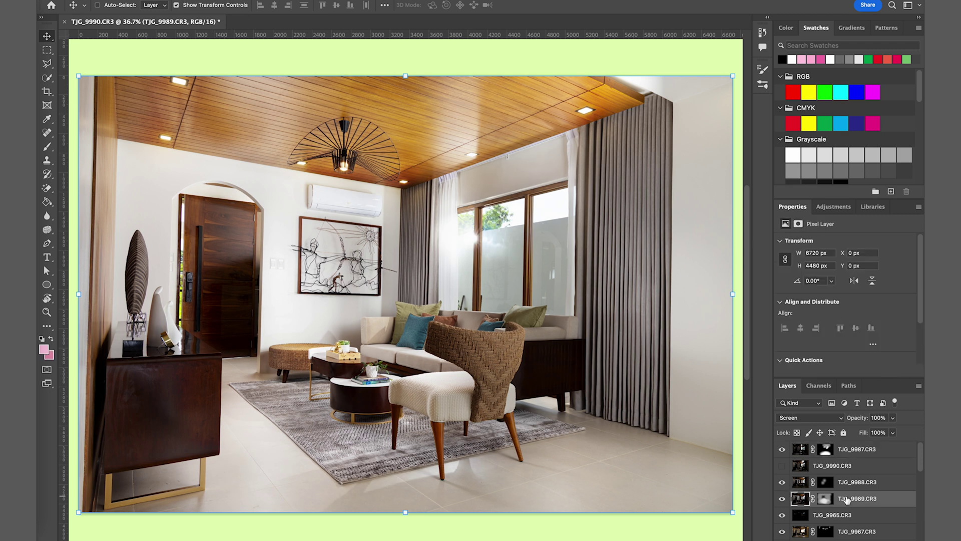
scroll(854, 489, down, 3)
click(858, 469)
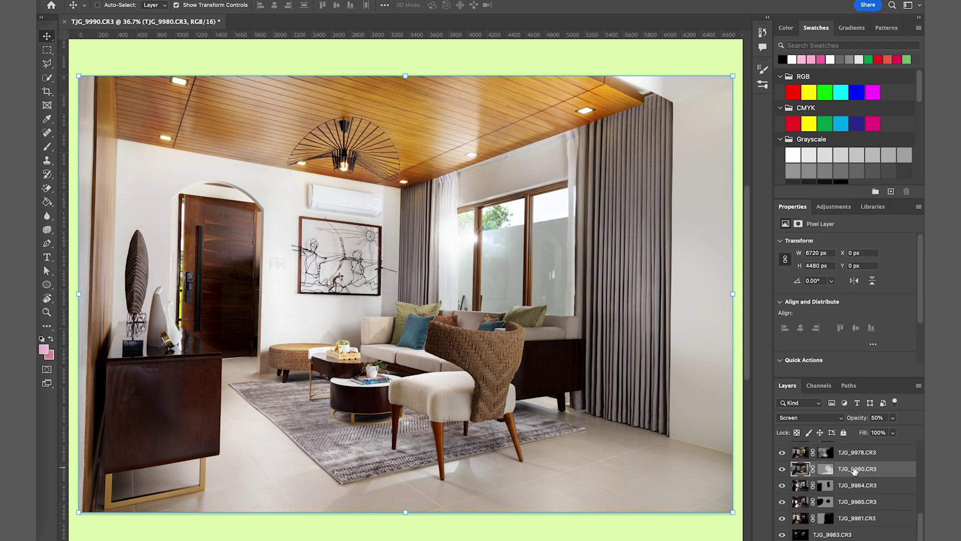
click(849, 490)
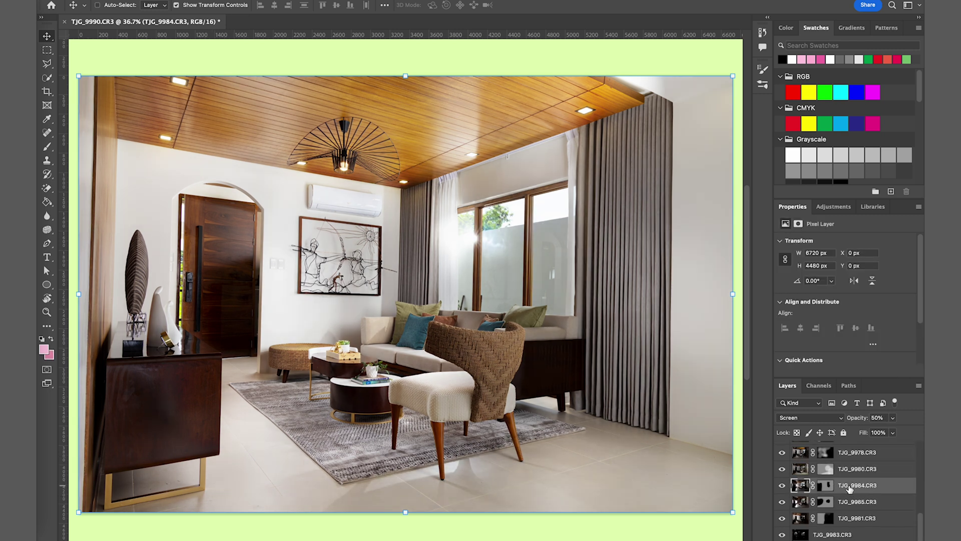
click(850, 505)
click(846, 519)
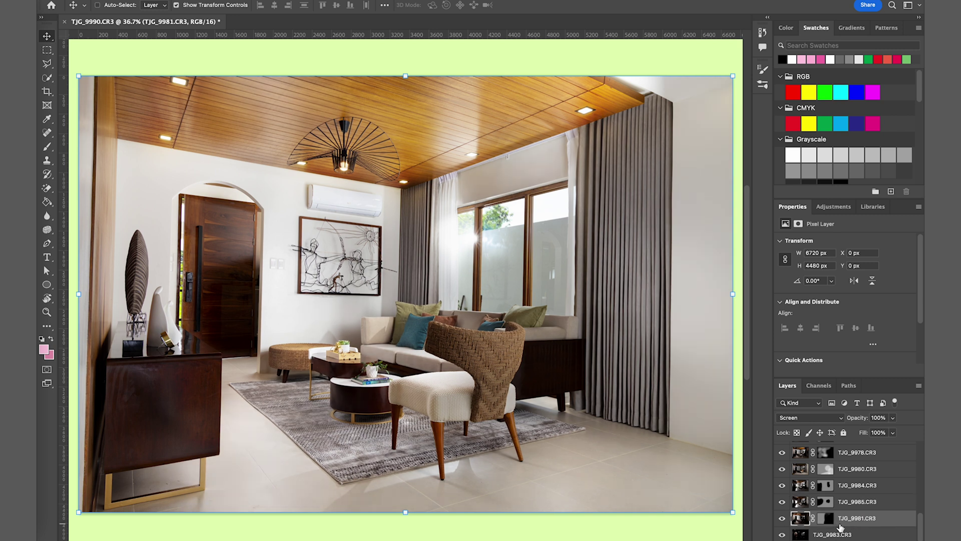
scroll(826, 501, up, 2)
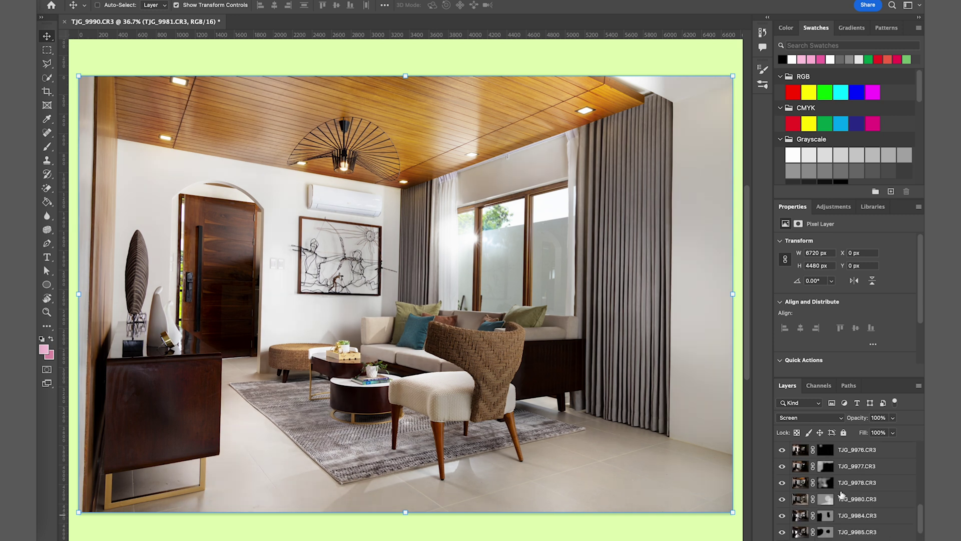
scroll(826, 491, down, 5)
Show layer TJG_9990.CR3, set it to Screen blend mode and give it a black layer mask
click(801, 466)
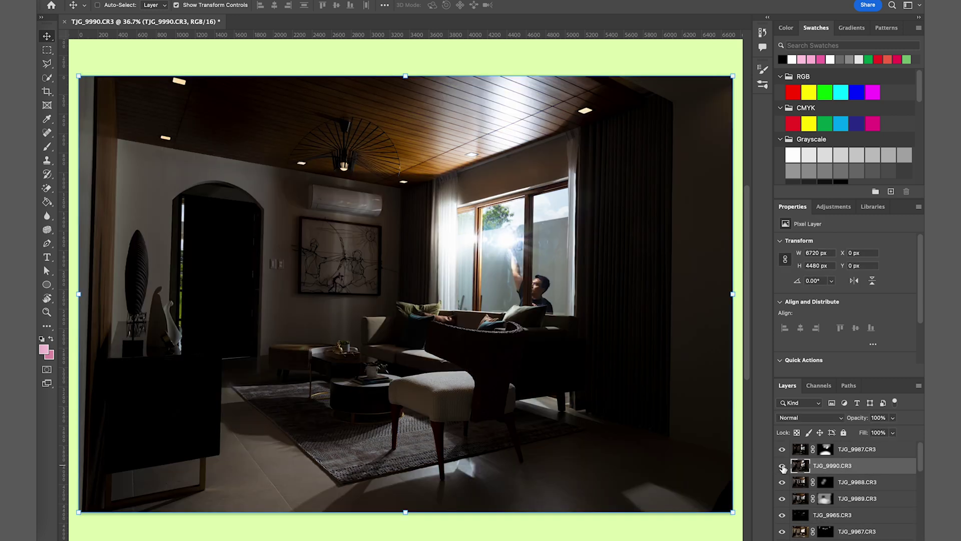
click(837, 420)
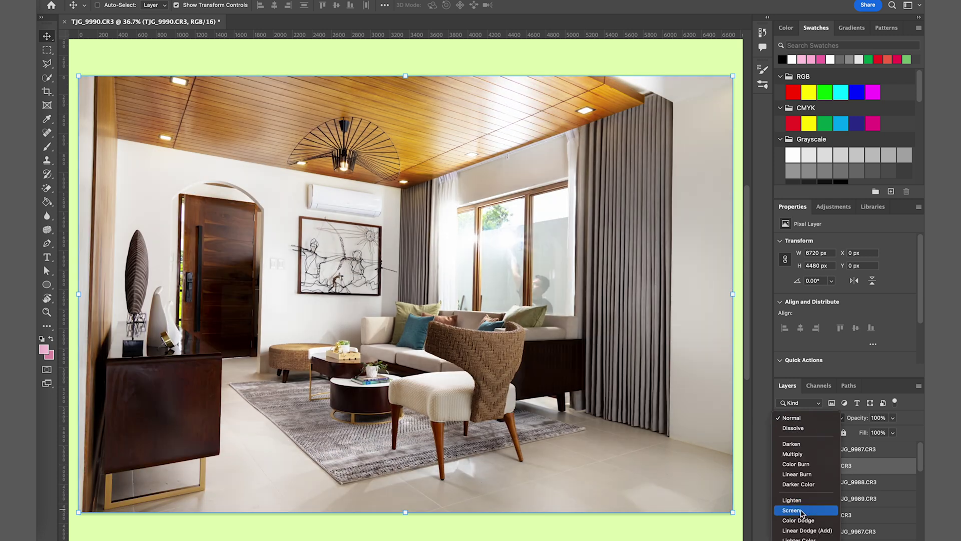
click(803, 511)
click(836, 540)
key(super+i)
Paint the TJG_9990.CR3 mask with a 1000 px white brush at 50% opacity over the ceiling, floor, cabinet, sofa side and upper window wall
key(b)
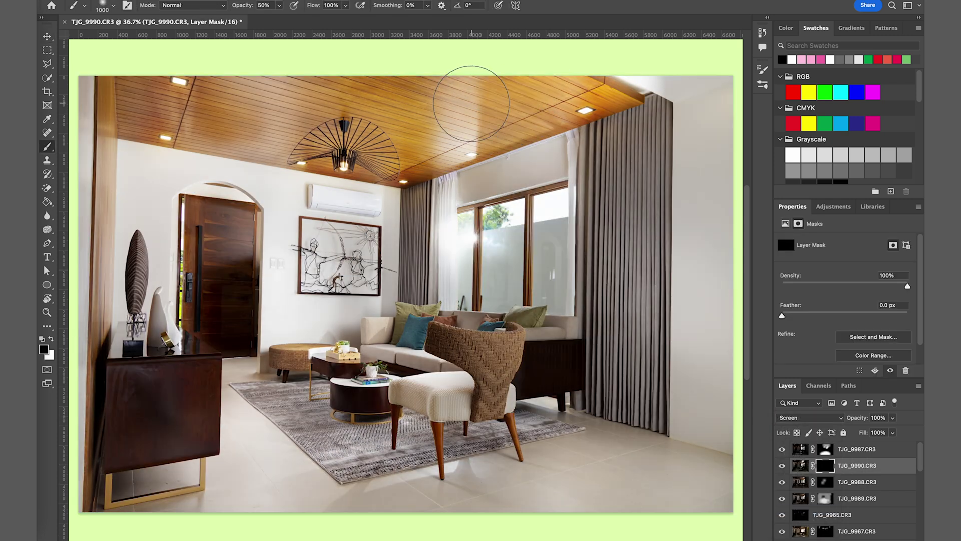
drag(473, 103, 431, 113)
mouse_move(280, 423)
mouse_down()
mouse_move(274, 495)
mouse_move(334, 429)
mouse_move(287, 475)
mouse_move(257, 482)
mouse_up()
mouse_move(131, 483)
mouse_down()
mouse_move(83, 502)
mouse_move(176, 301)
mouse_up()
mouse_move(541, 375)
mouse_down()
mouse_move(560, 407)
mouse_move(530, 394)
mouse_up()
mouse_move(569, 179)
mouse_down()
mouse_move(478, 111)
mouse_move(541, 98)
mouse_move(451, 131)
mouse_up()
key(v)
key(b)
key(x)
Touch up the ceiling on the TJG_9987.CR3 and TJG_9990.CR3 masks with a 1000 px brush at 30% opacity
click(824, 446)
key(v)
key(b)
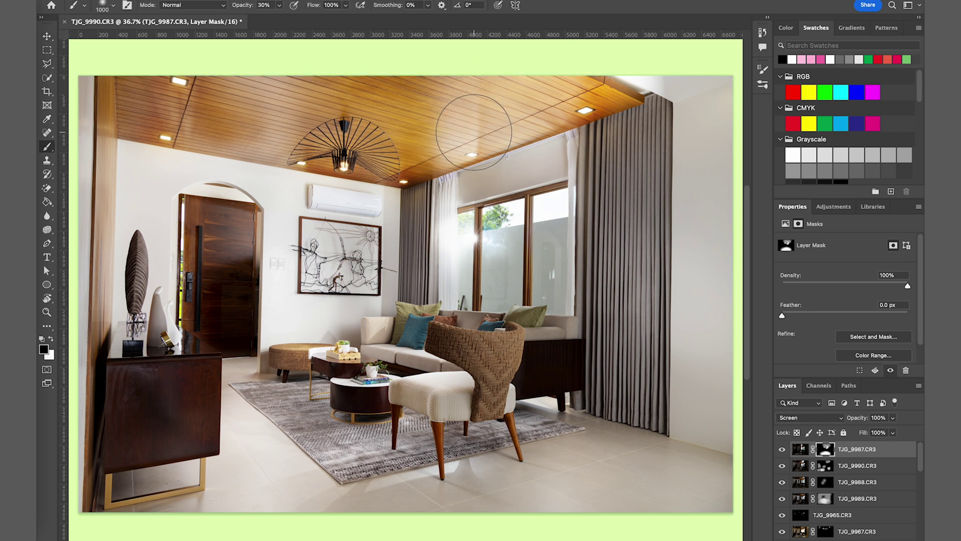
key(alt+bracketleft)
key(x)
drag(536, 90, 466, 114)
key(v)
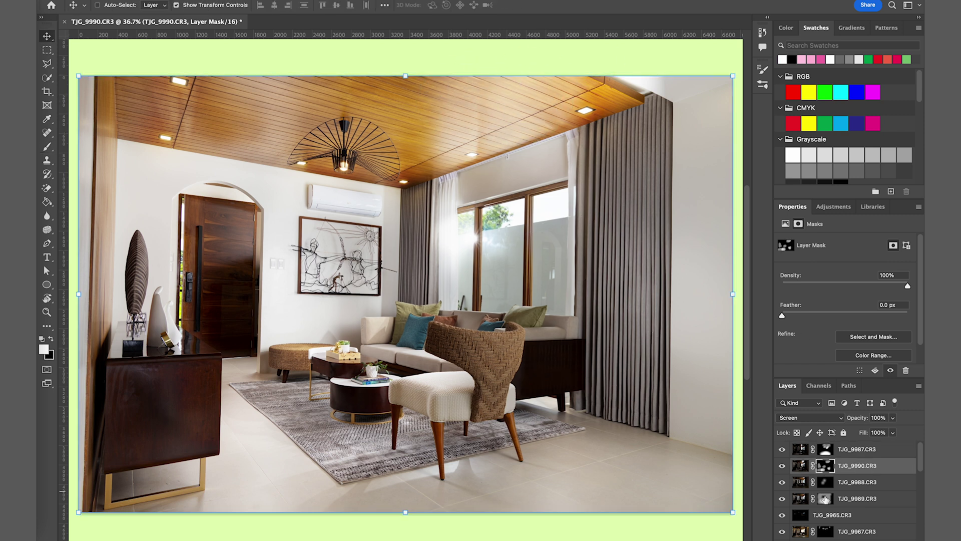
Group all the photo layers into a group named Photos
click(858, 454)
scroll(862, 461, down, 10)
shift+click(847, 531)
key(super+g)
Duplicate the Photos group, merge the copy into a layer named Photo Merged, and hide the original group
key(super+j)
right_click(823, 448)
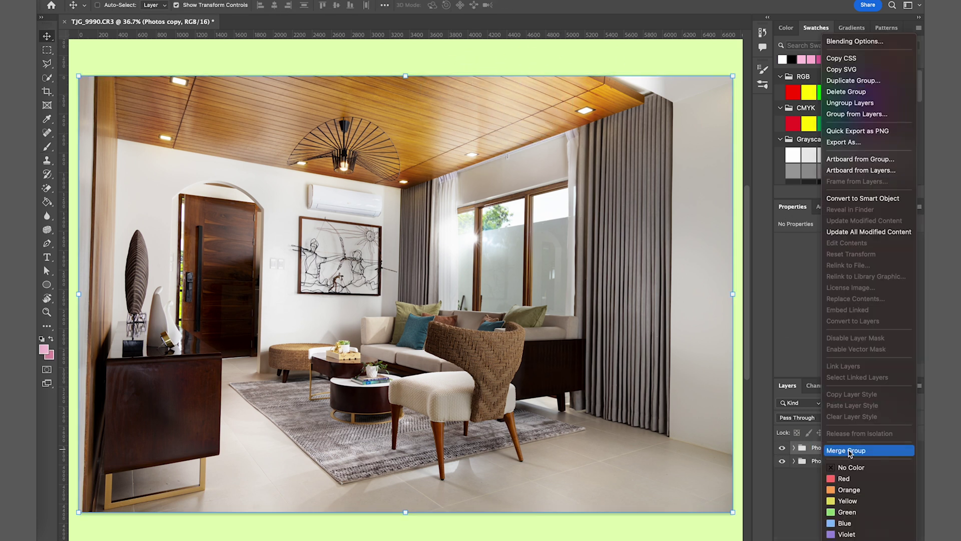
click(846, 450)
double_click(823, 450)
key(Return)
click(782, 464)
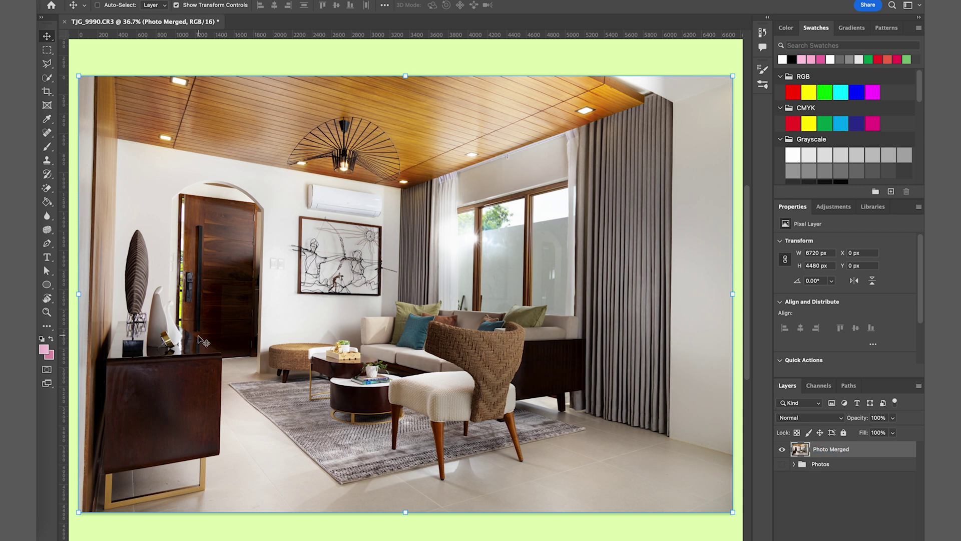
Place four vertical guides at the cabinet-side wall corner, the door's edge, the back wall corner and the large curtain's outer edge
drag(64, 369, 400, 372)
drag(64, 430, 118, 435)
drag(64, 461, 263, 462)
drag(63, 488, 689, 500)
Skew the Photo Merged layer horizontally from its lower cabinet-side corner so the wall, door and curtain edges follow the vertical guides
scroll(716, 516, up, 5)
key(super+t)
scroll(689, 501, down, 3)
scroll(560, 450, left, 6)
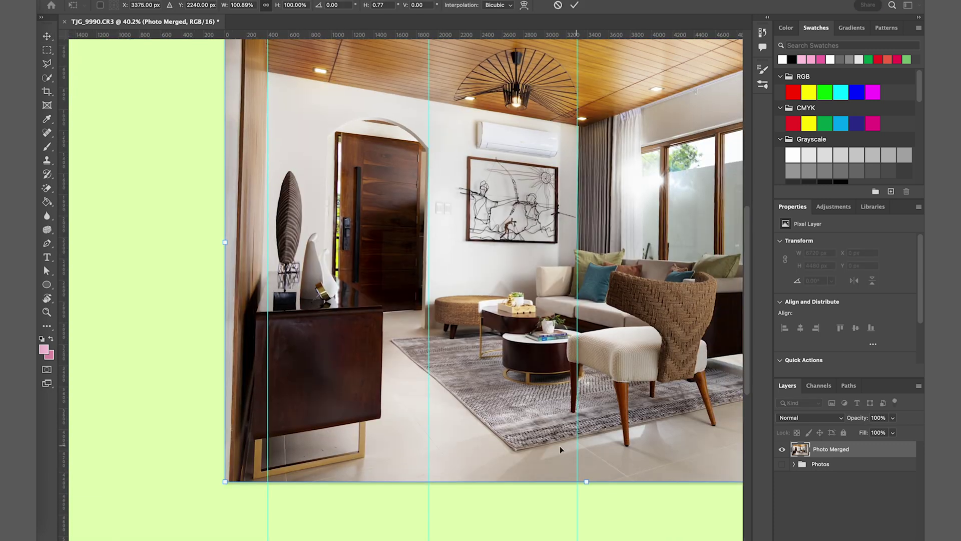
drag(228, 481, 237, 481)
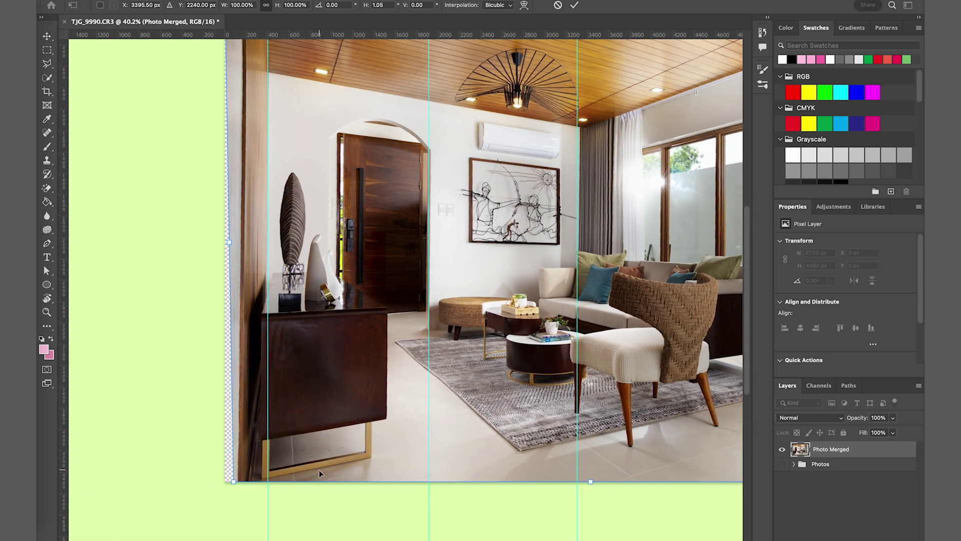
scroll(319, 471, right, 8)
scroll(319, 470, up, 2)
scroll(319, 470, left, 4)
scroll(319, 471, down, 1)
key(super+minus)
key(Return)
Crop the cabinet-side edge of the image to cut off the transparent strip left by the skew
key(c)
scroll(116, 296, left, 2)
scroll(115, 296, up, 1)
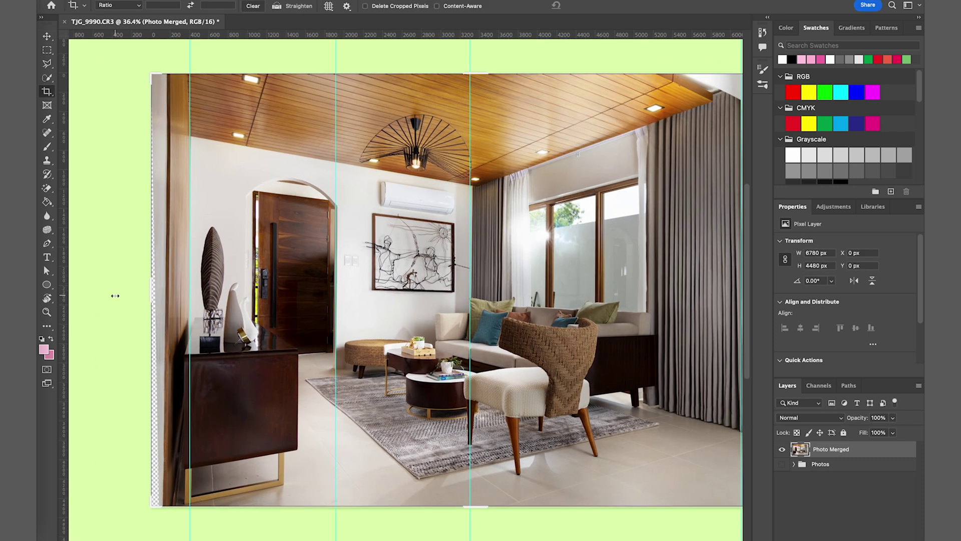
drag(150, 292, 162, 294)
key(Return)
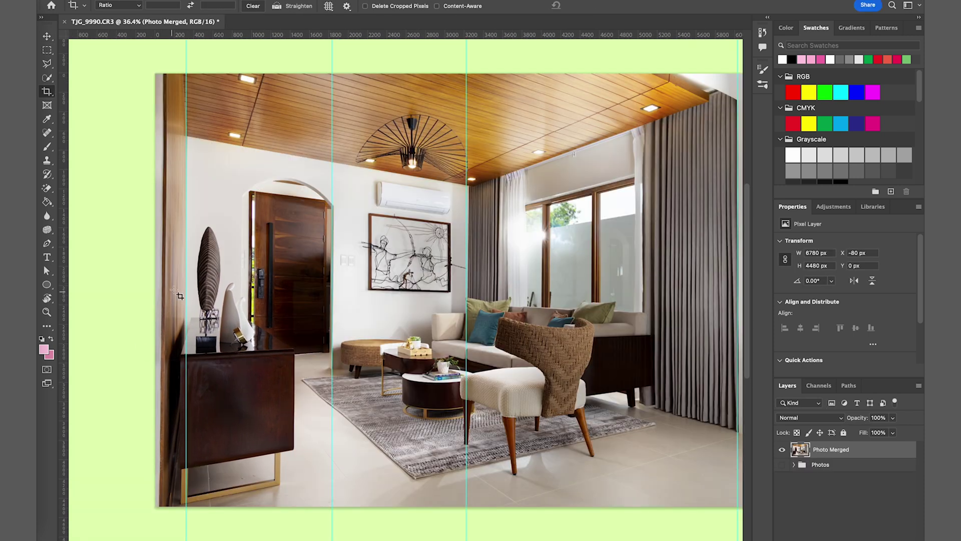
Skew the Photo Merged layer's lower cabinet-side corner slightly, by about 0.4° horizontally, to refine the verticals
key(v)
drag(147, 506, 148, 511)
scroll(145, 511, up, 2)
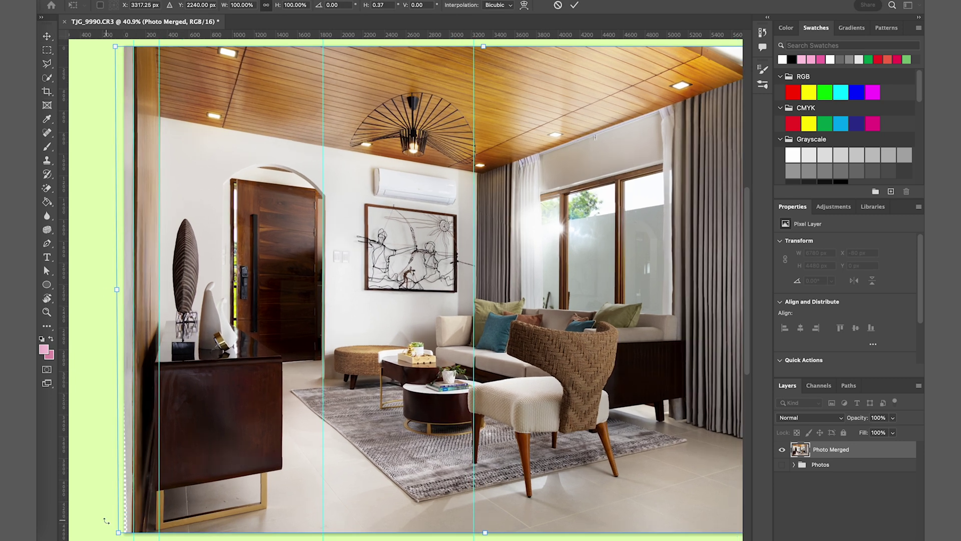
key(Return)
Crop the image's cabinet-side edge again, up to the wood panel, to remove the remaining transparent and grey strip
key(c)
drag(120, 289, 128, 290)
scroll(150, 290, up, 4)
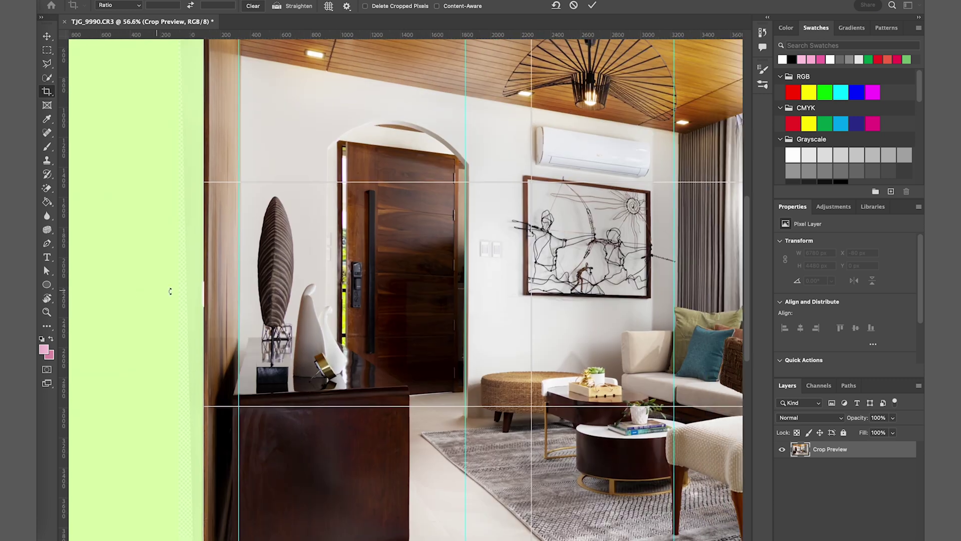
scroll(200, 321, down, 5)
key(Return)
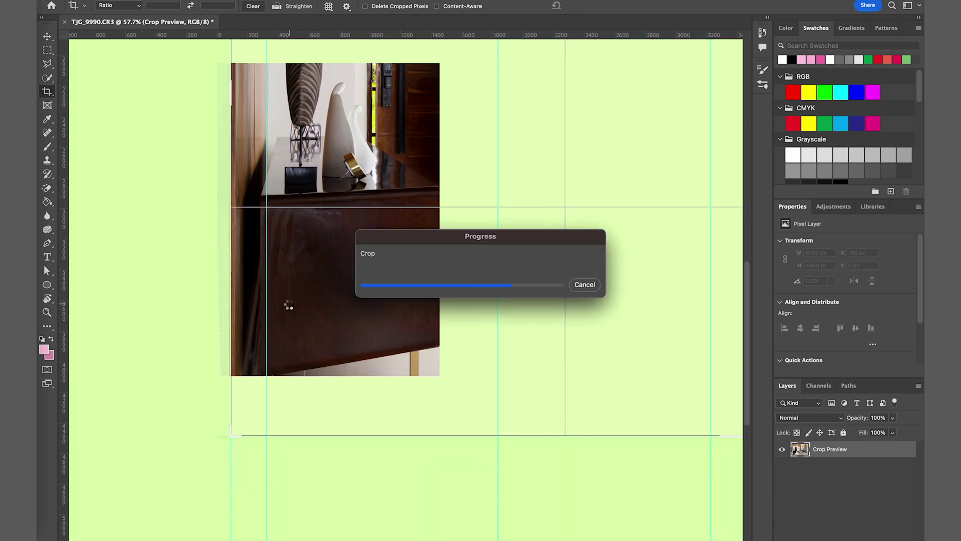
key(super+0)
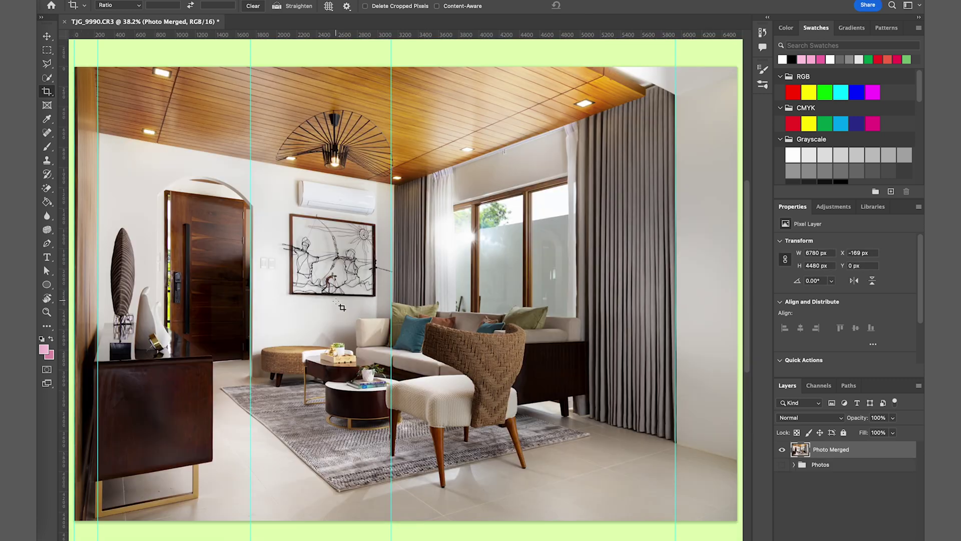
Add a Curves adjustment layer, and above it a Vibrance adjustment layer with Vibrance +22 and Saturation +6
key(v)
scroll(575, 315, down, 3)
click(857, 537)
click(864, 371)
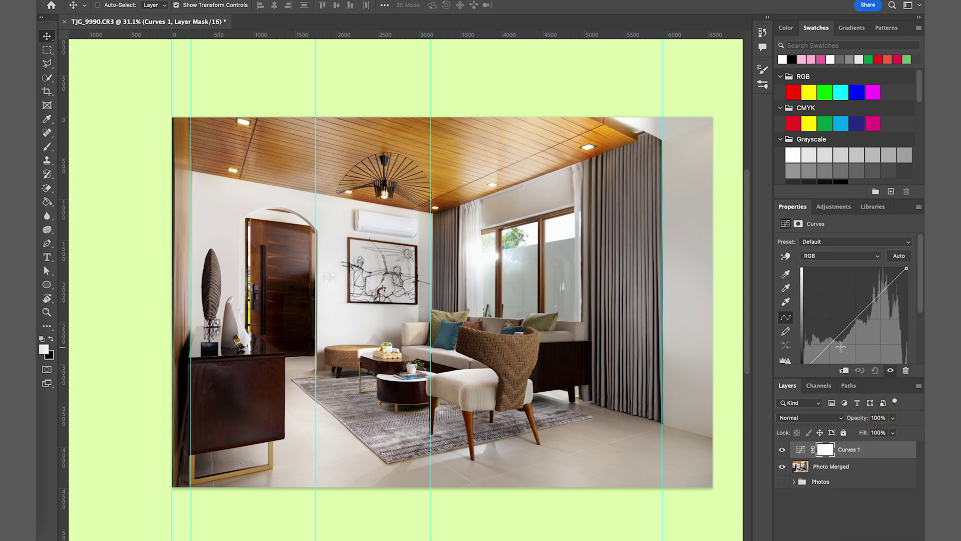
click(857, 537)
click(864, 397)
drag(846, 254, 855, 283)
Add a Color Lookup adjustment layer using the FallColors.look 3DLUT file
click(859, 535)
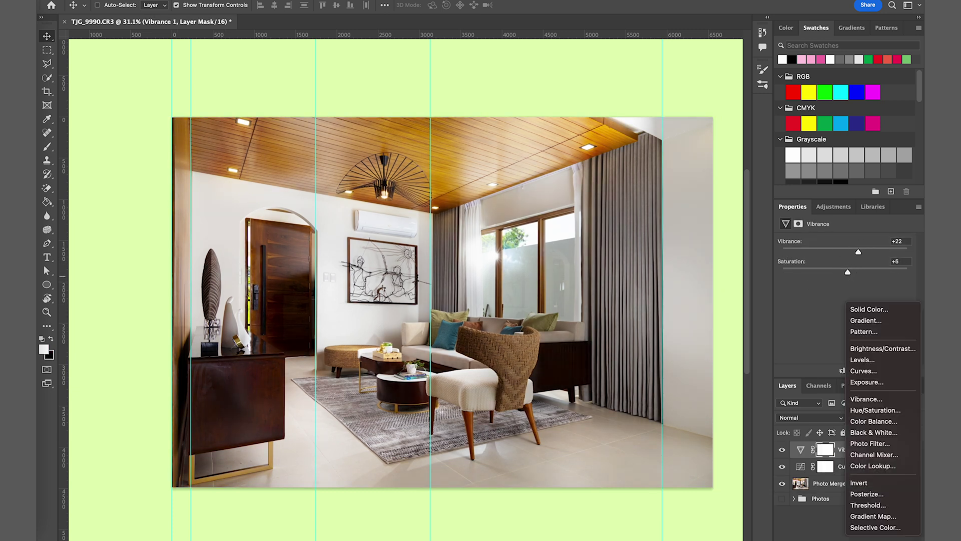
click(866, 465)
click(851, 243)
click(793, 347)
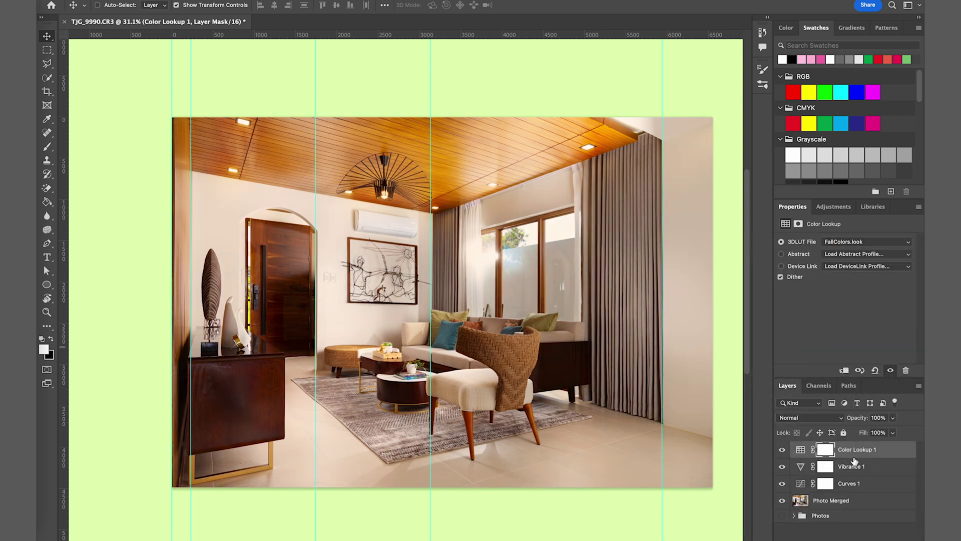
Remove the spots and marks on the tiled floor of the Photo Merged layer with the content-aware Spot Healing Brush
click(832, 500)
scroll(354, 423, up, 10)
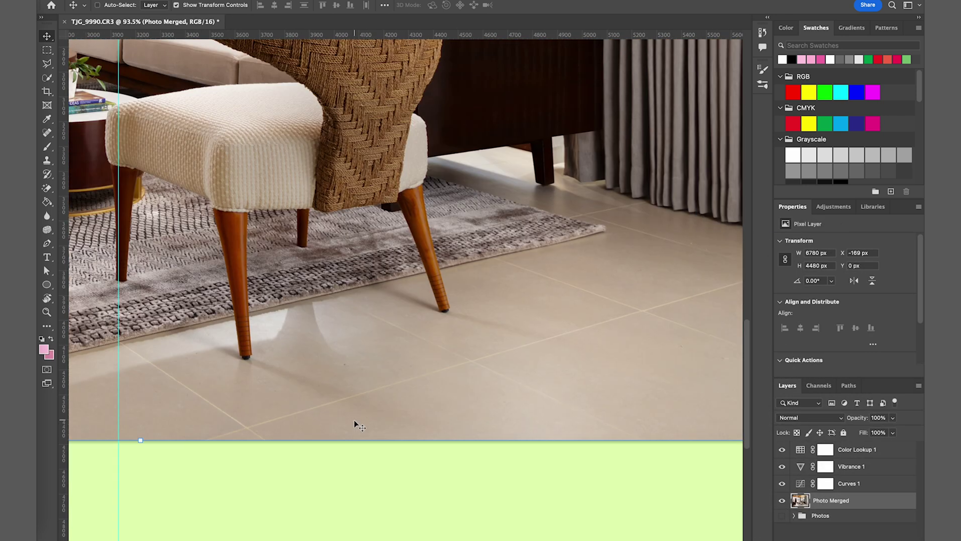
scroll(354, 423, right, 5)
scroll(183, 272, right, 4)
key(j)
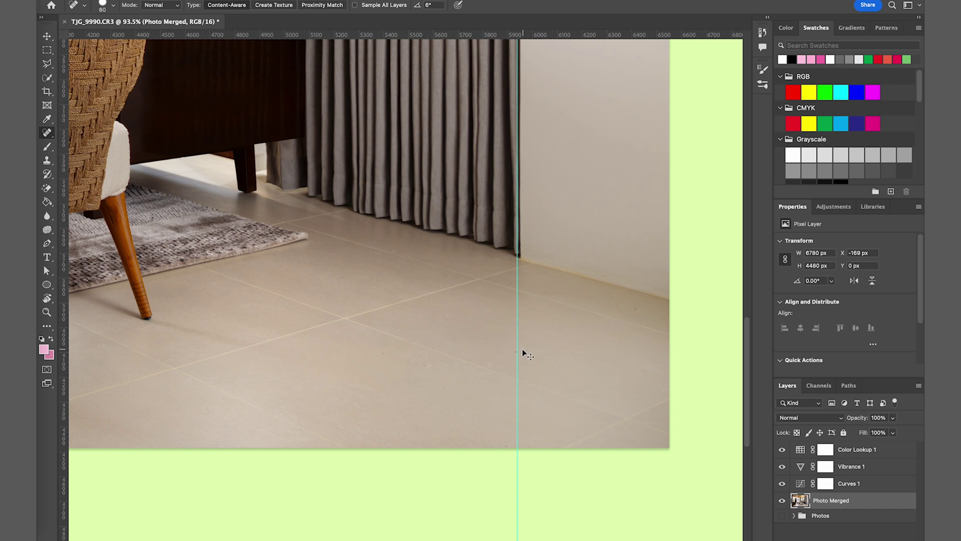
scroll(426, 369, left, 15)
click(484, 417)
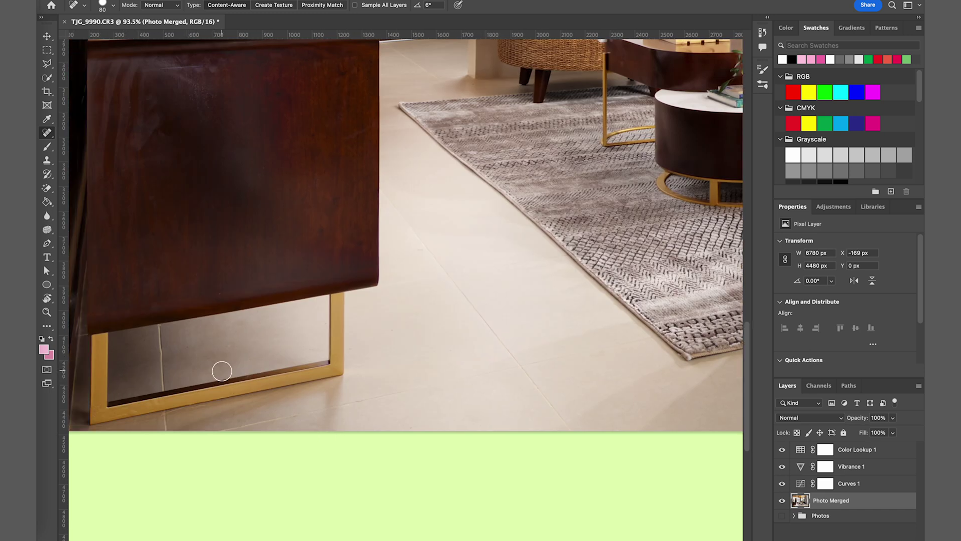
scroll(345, 313, up, 3)
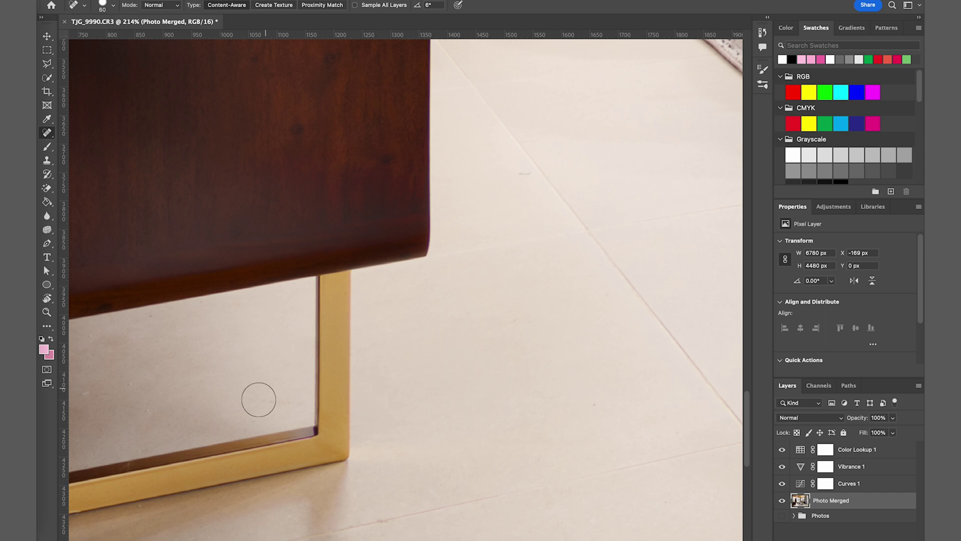
click(517, 180)
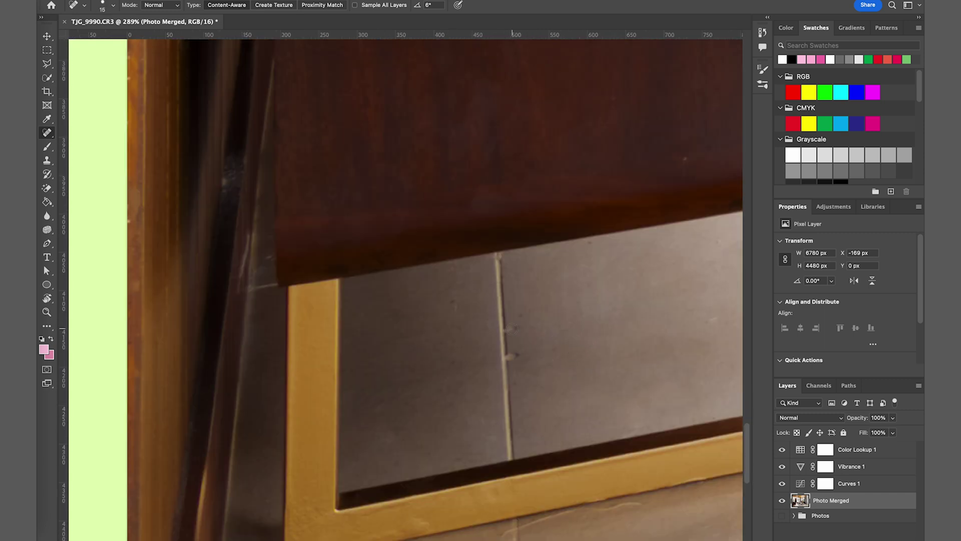
Heal the small specks on the cabinet's lower front and on the tiles beneath it, using brush sizes of 15 to 30 px
scroll(527, 329, right, 5)
scroll(528, 329, up, 2)
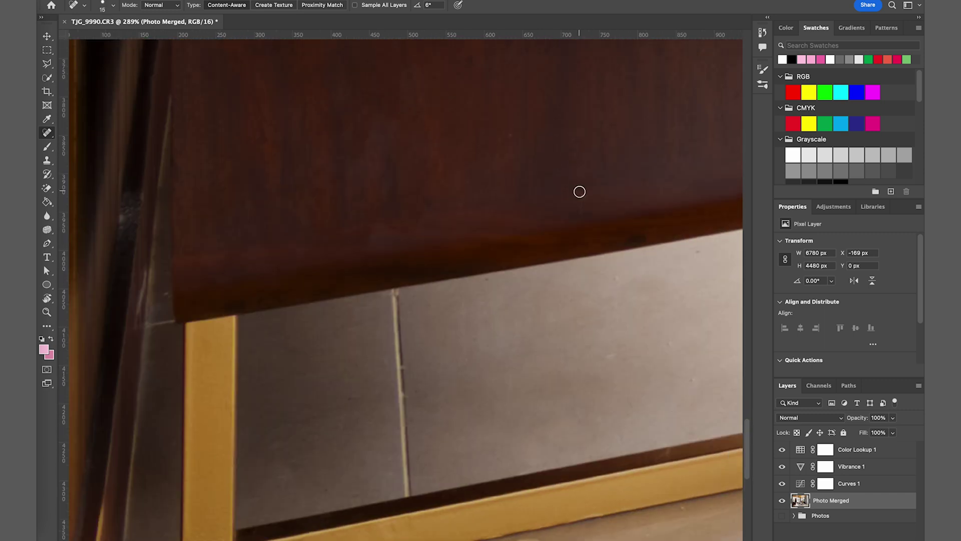
scroll(566, 302, down, 3)
key(bracketright)
key(bracketright)
key(bracketright)
scroll(629, 362, right, 20)
scroll(629, 362, up, 4)
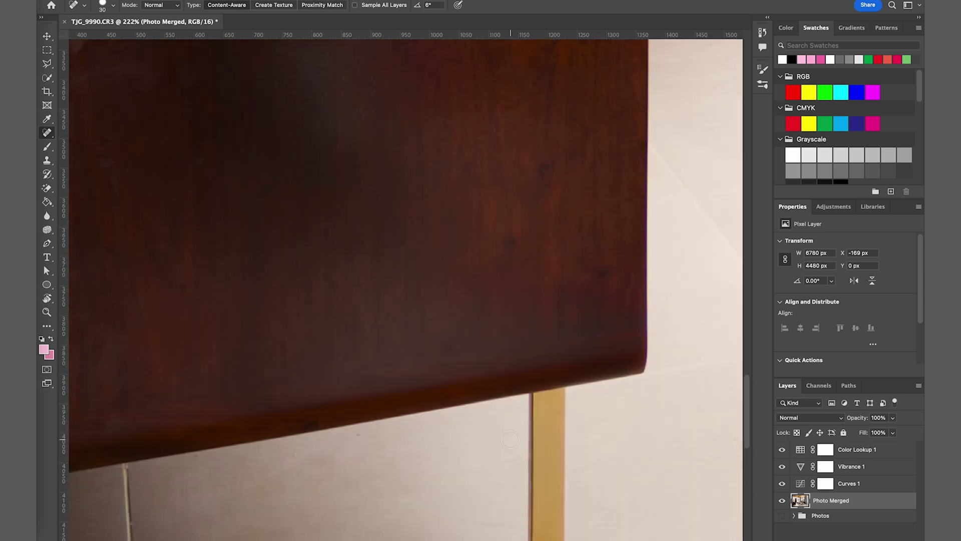
Examine the door, cabinet-top decor, wall and ceiling up close for remaining blemishes, and review the whole image
scroll(636, 278, up, 12)
scroll(635, 279, left, 20)
scroll(373, 338, up, 2)
key(bracketleft)
key(bracketleft)
scroll(373, 338, down, 6)
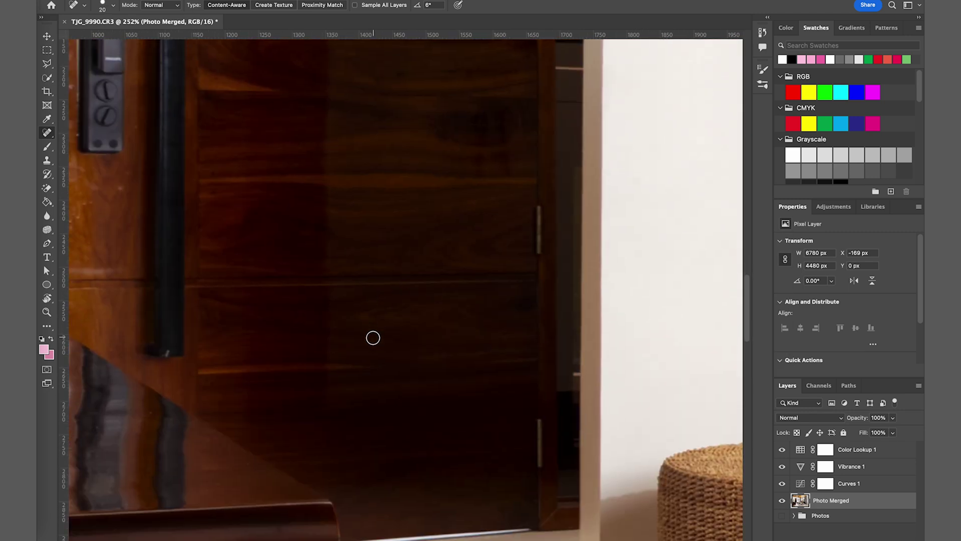
scroll(373, 338, left, 20)
scroll(373, 338, down, 3)
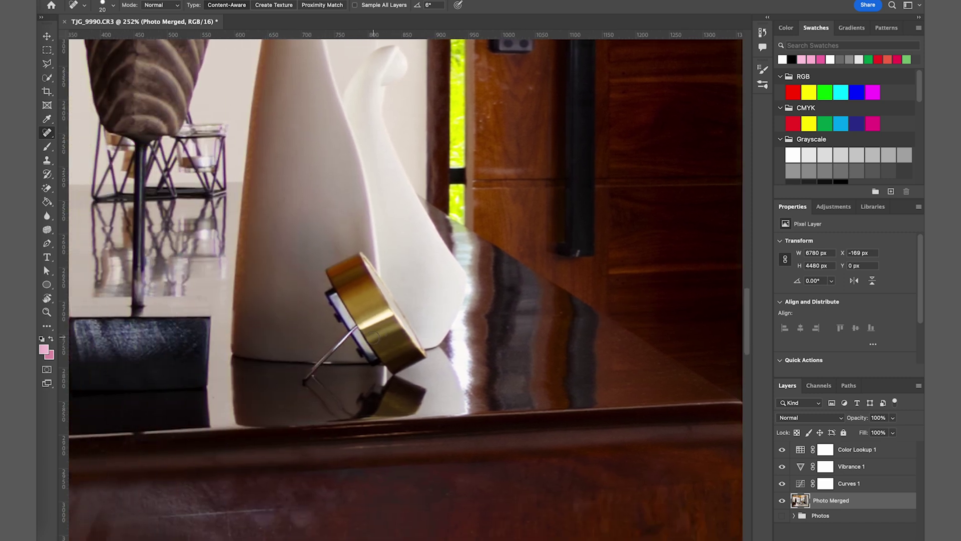
scroll(373, 338, left, 8)
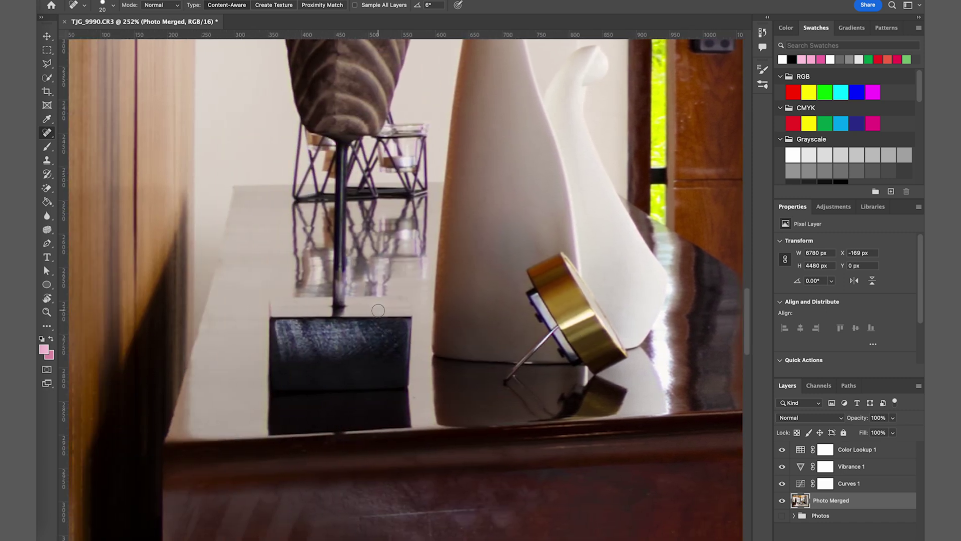
scroll(378, 310, up, 10)
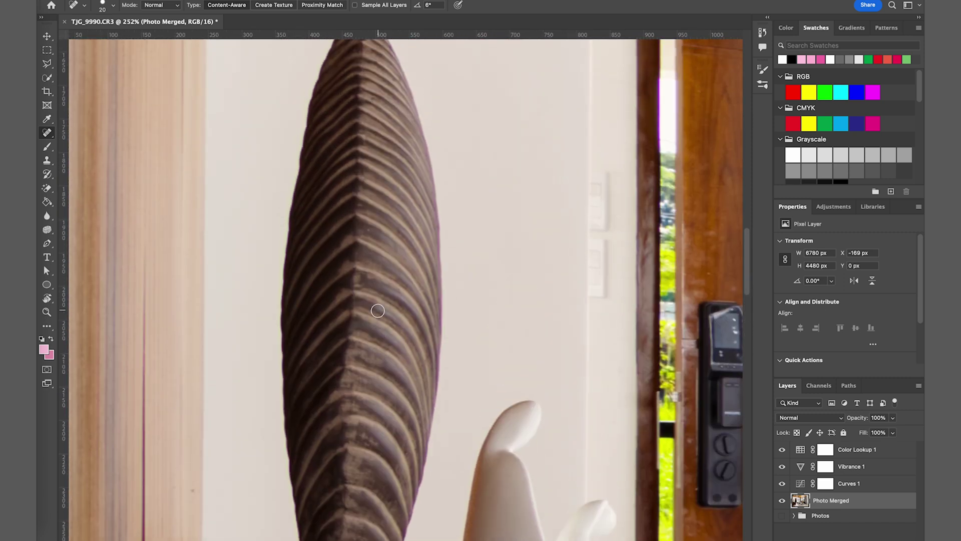
scroll(378, 311, up, 15)
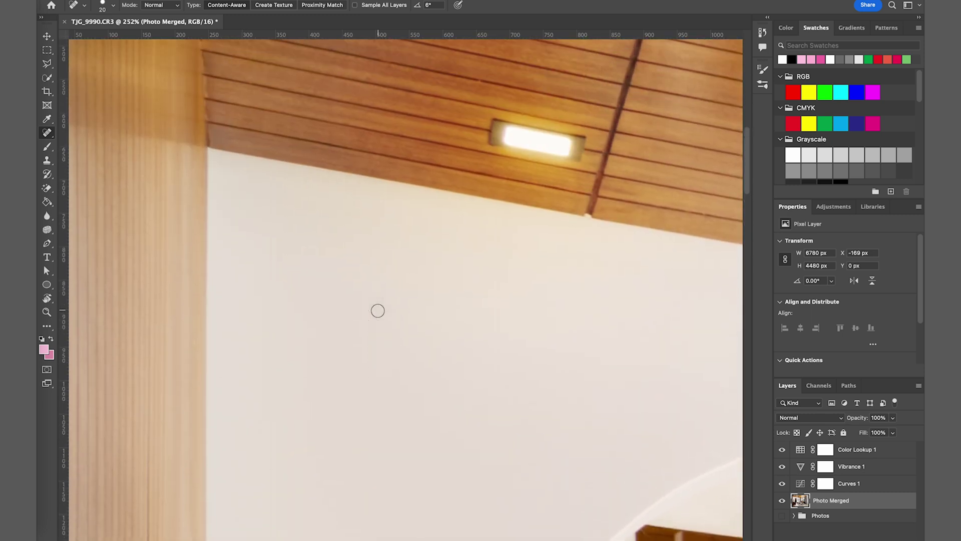
scroll(378, 311, up, 5)
key(ctrl+0)
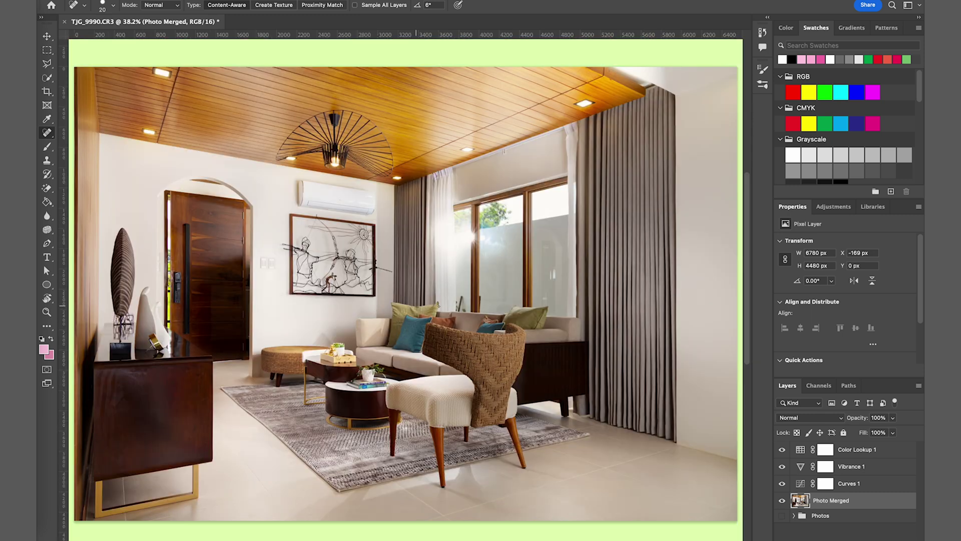
key(v)
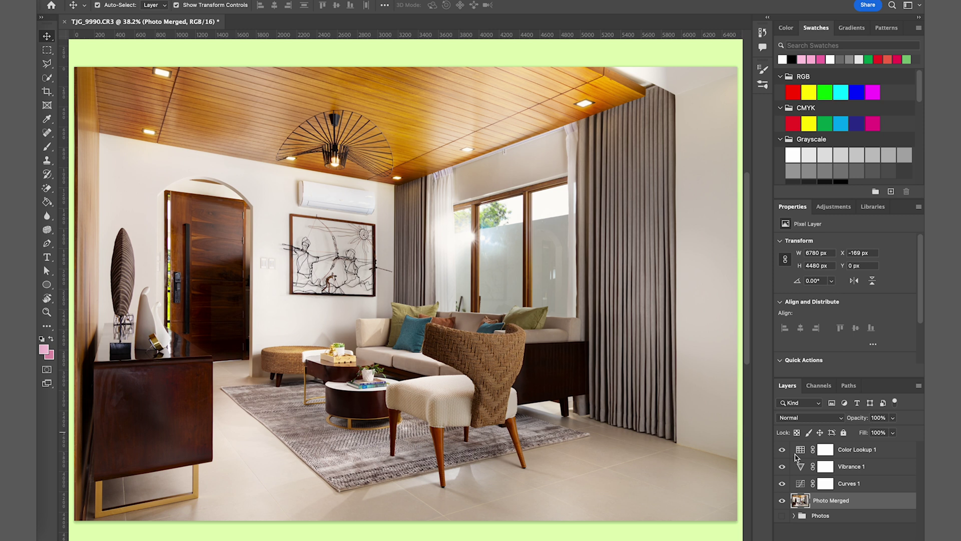